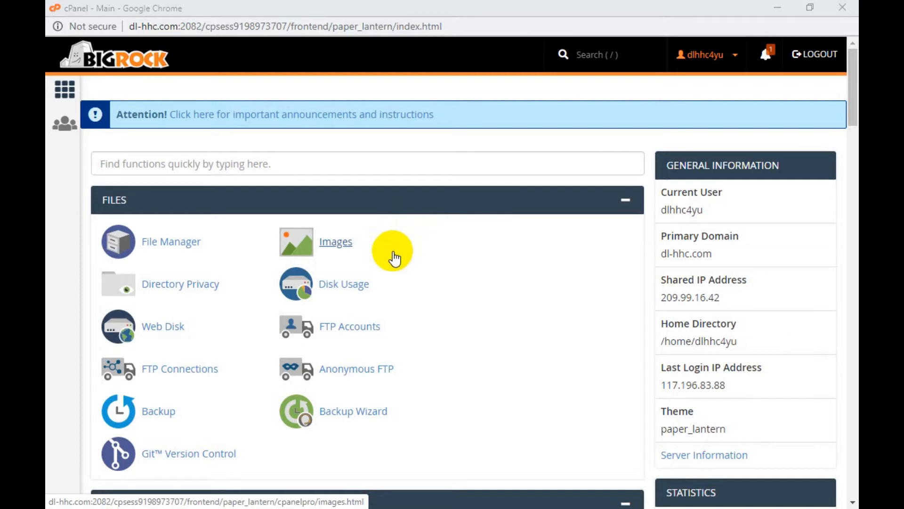
# Step: Scroll the cPanel home page down past Metrics, Security and Preferences to Softaculous Apps Installer
pyautogui.scroll(-1, 395, 258)
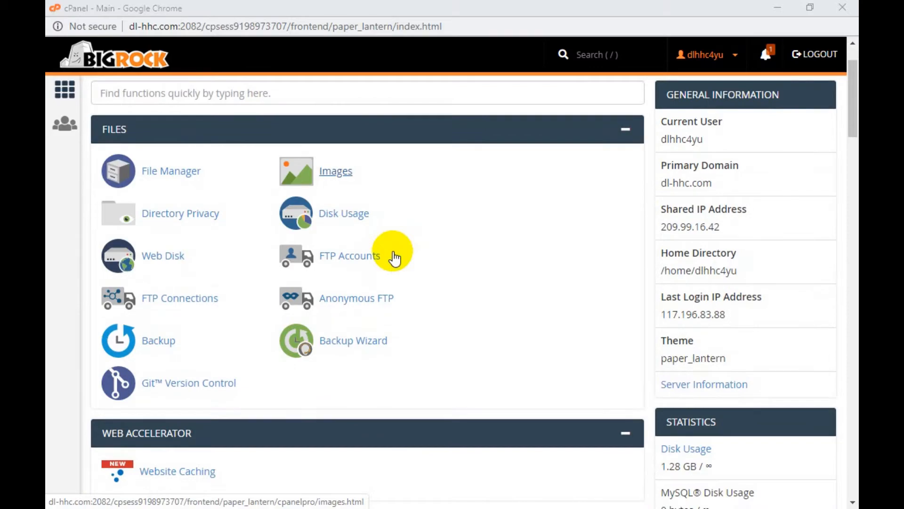
pyautogui.scroll(-3, 395, 258)
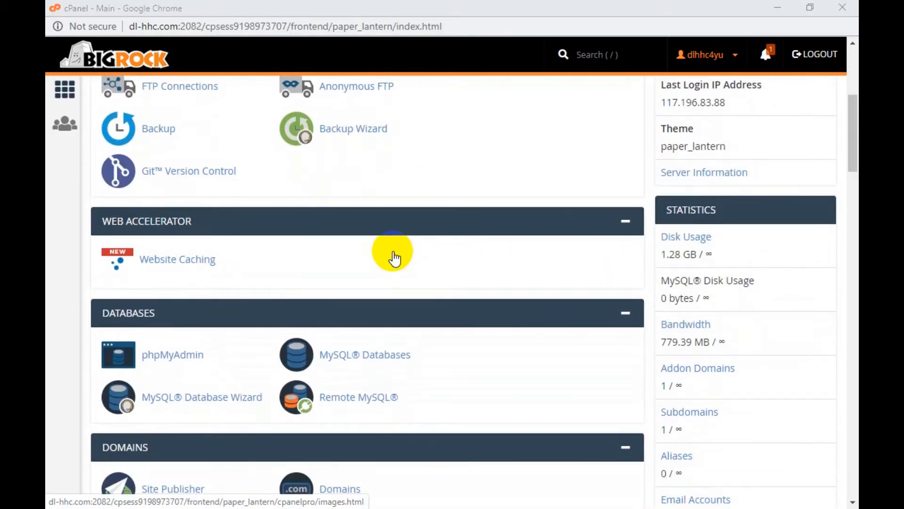
pyautogui.scroll(-12, 395, 258)
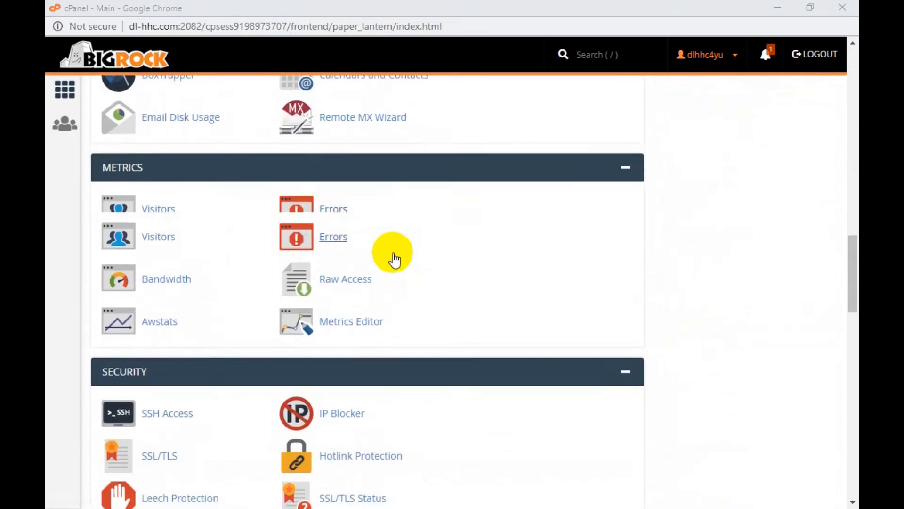
pyautogui.scroll(-12, 394, 258)
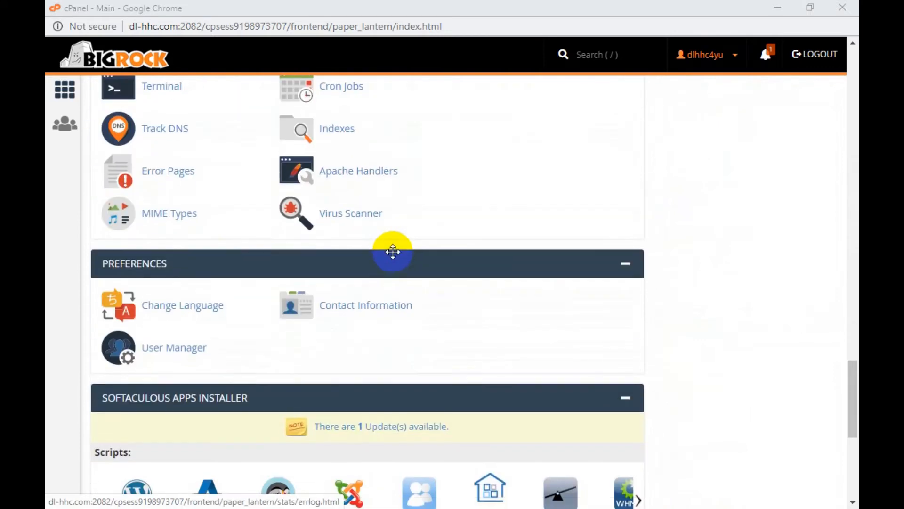
pyautogui.scroll(-3, 393, 251)
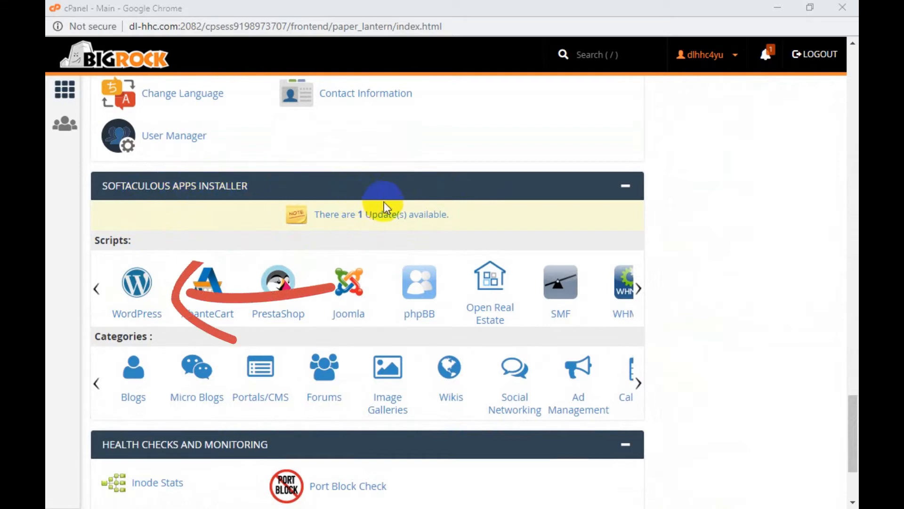
# Step: Open the WordPress script, review its overview and available versions, and start installing it
pyautogui.click(139, 288)
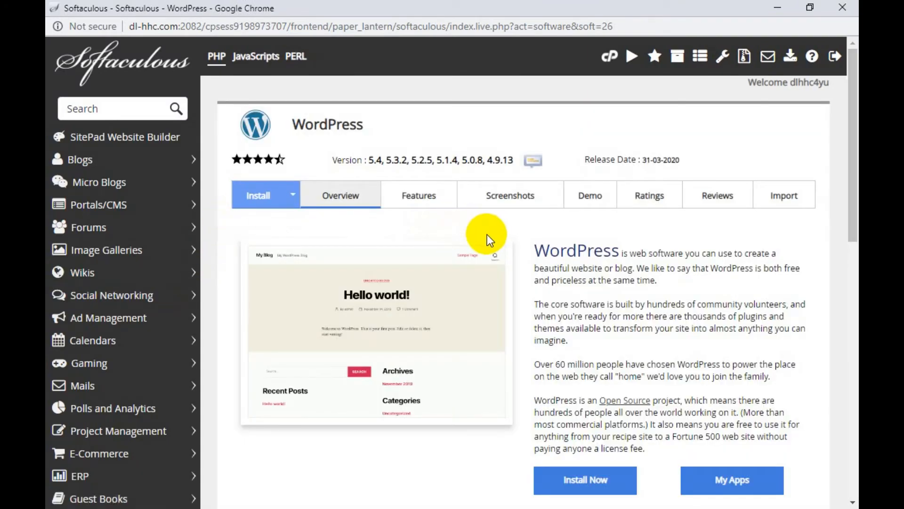
pyautogui.scroll(-1, 501, 235)
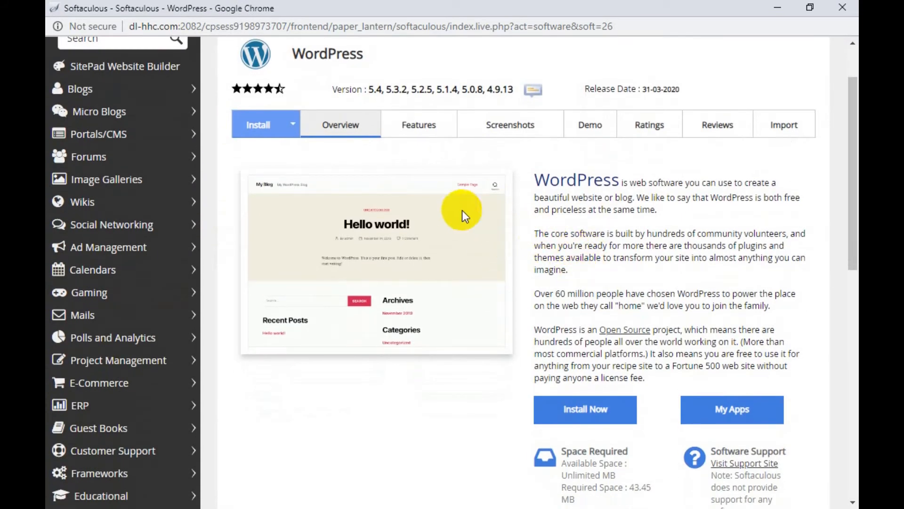
pyautogui.scroll(-1, 608, 263)
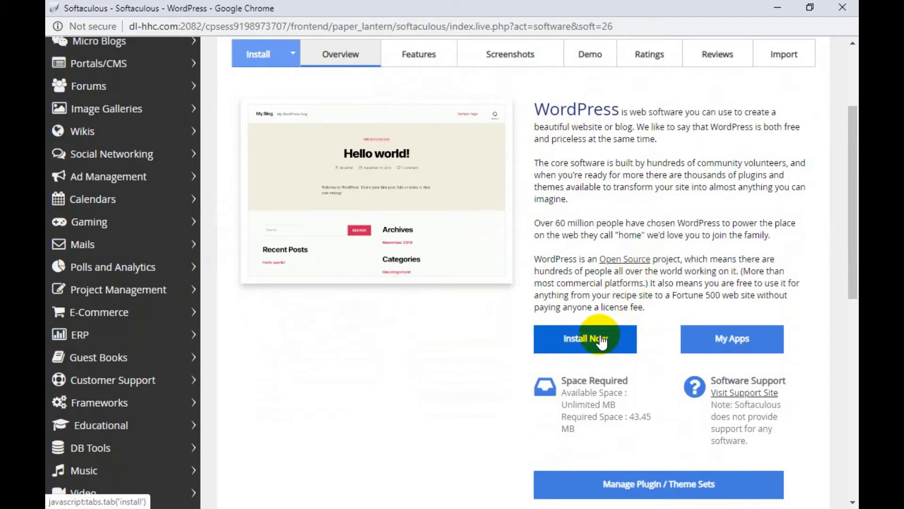
pyautogui.scroll(1, 601, 339)
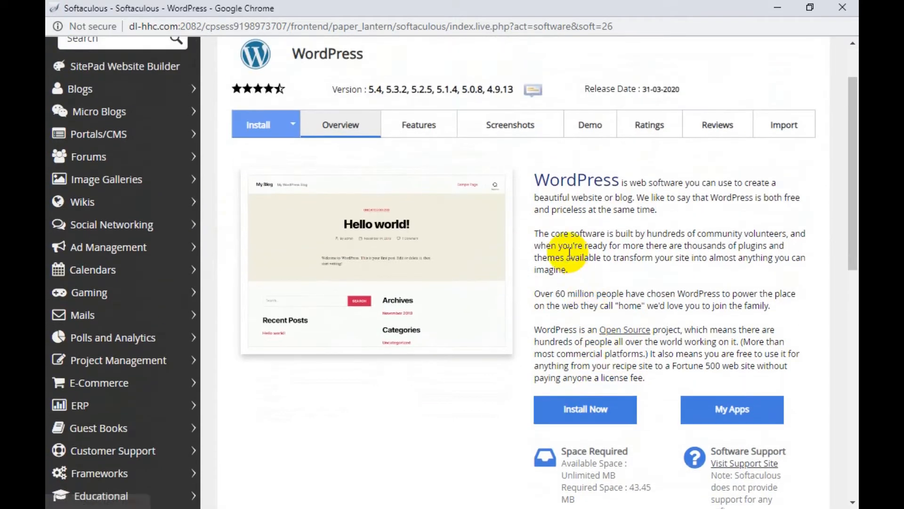
pyautogui.moveTo(374, 90); pyautogui.dragTo(511, 93)
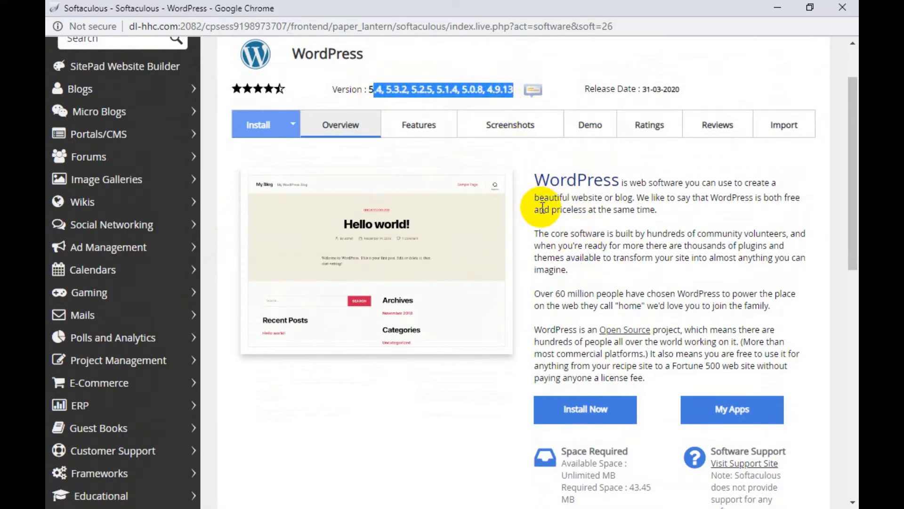
pyautogui.click(556, 233)
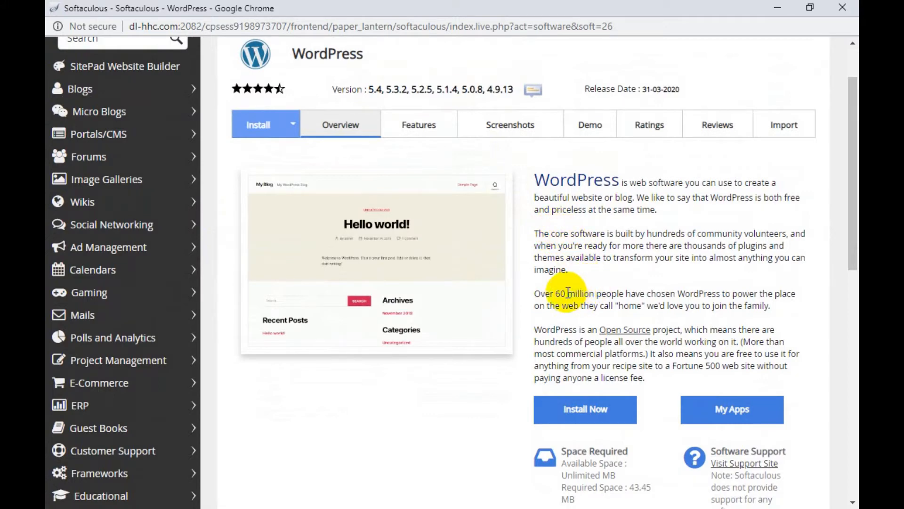
pyautogui.scroll(-2, 570, 296)
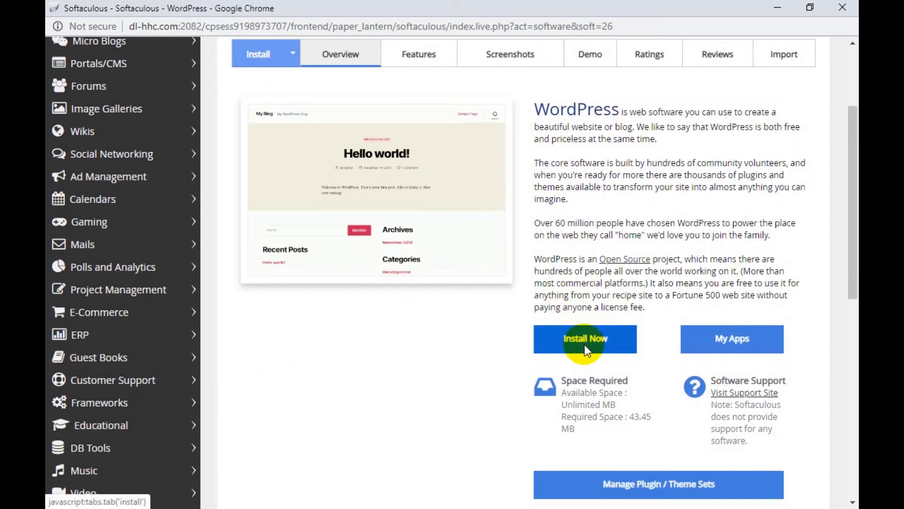
pyautogui.click(587, 341)
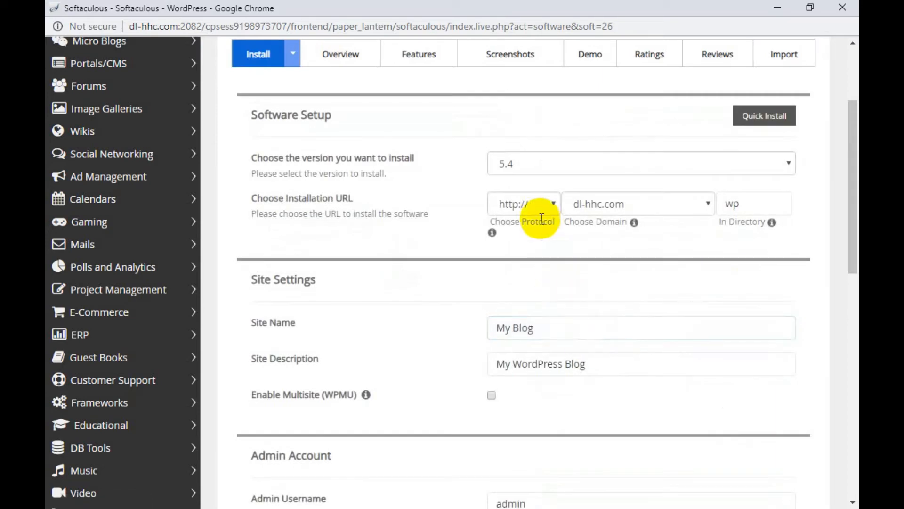
# Step: Keep WordPress version 5.4 and choose anuprathod.com as the install domain
pyautogui.click(525, 162)
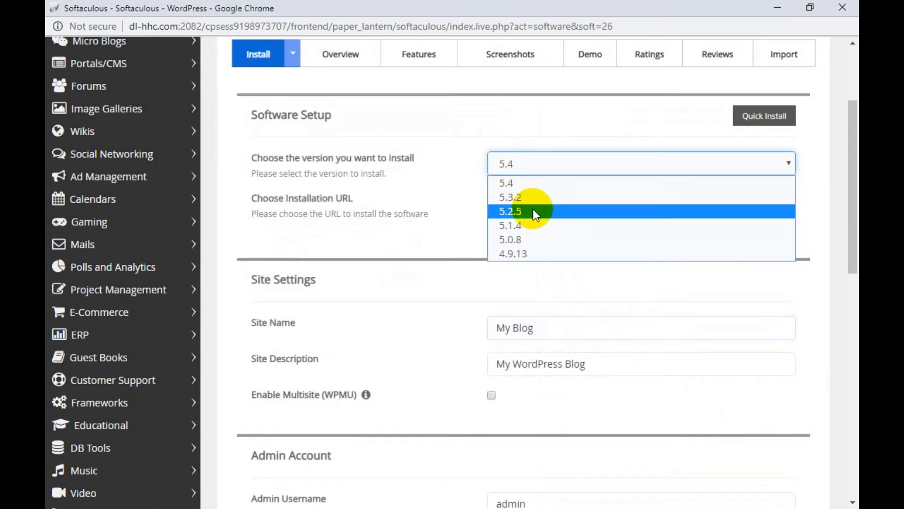
pyautogui.click(526, 186)
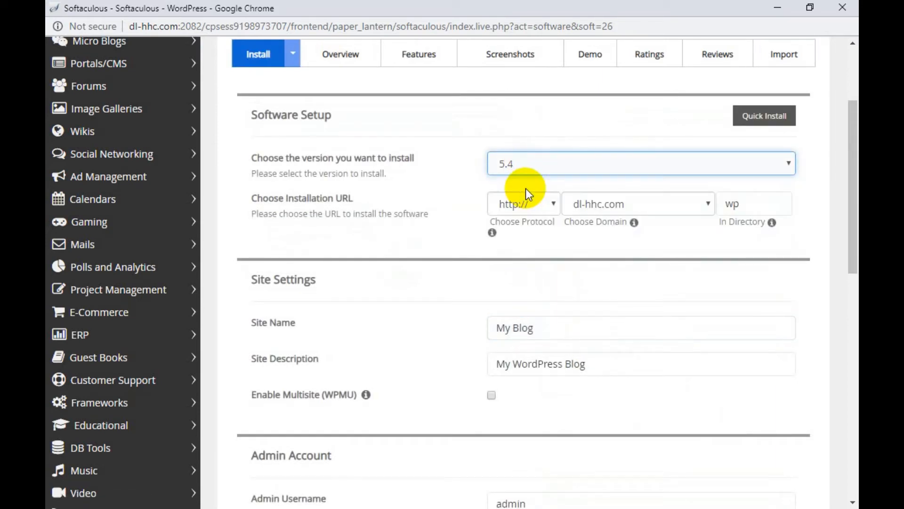
pyautogui.click(605, 204)
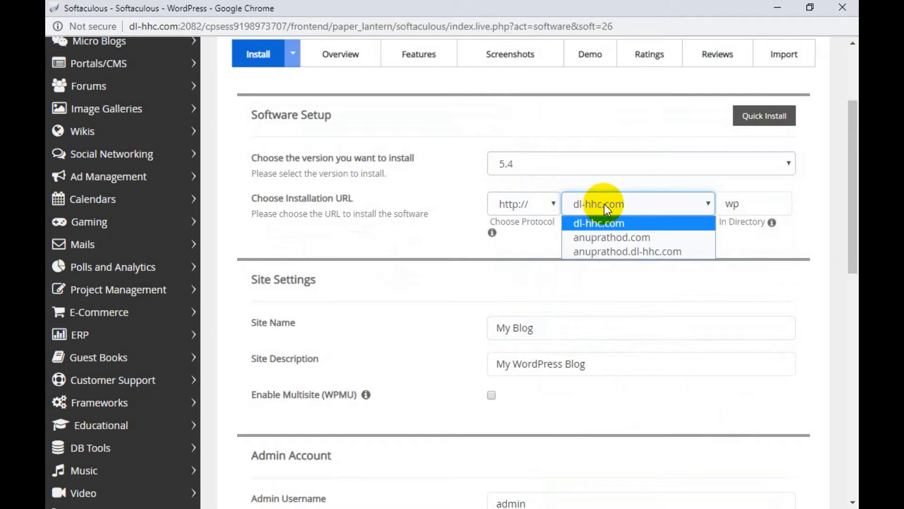
pyautogui.click(614, 238)
# Step: Clear and re-enter 'wp' as the install directory
pyautogui.doubleClick(733, 204)
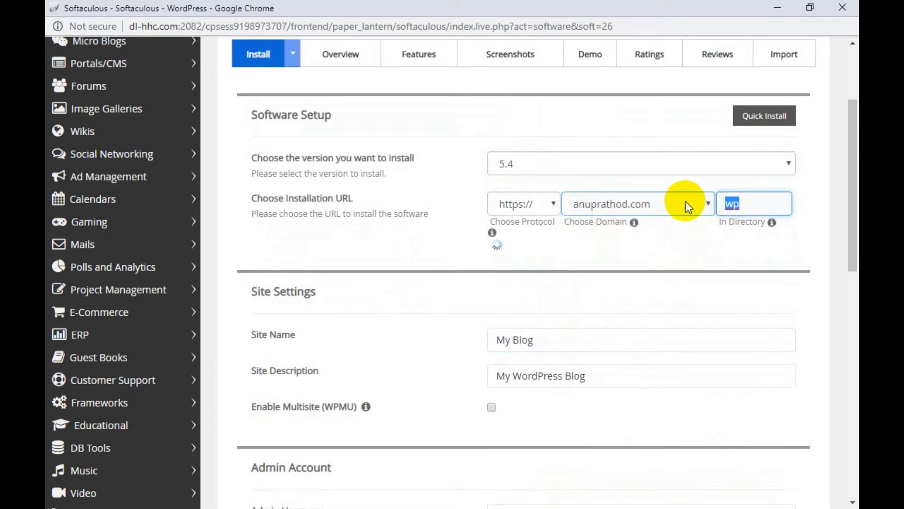
pyautogui.press('BackSpace')
pyautogui.click(671, 238)
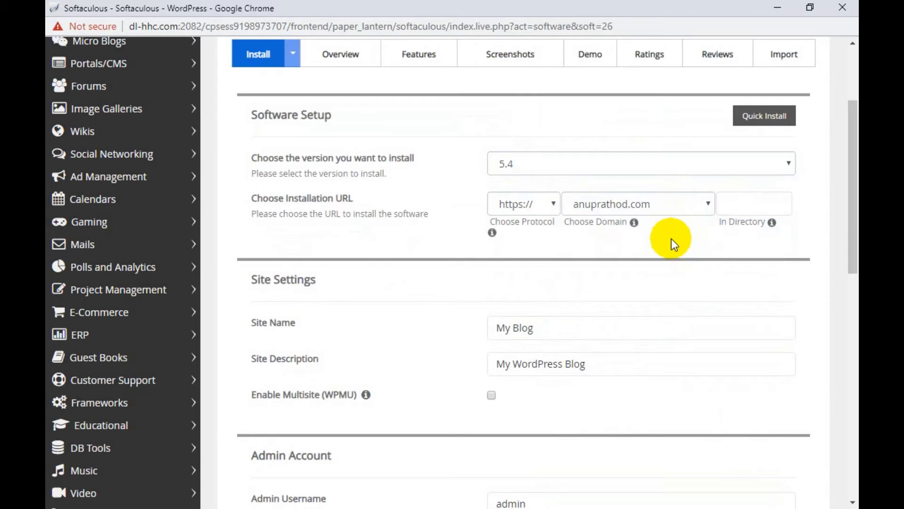
pyautogui.click(727, 200)
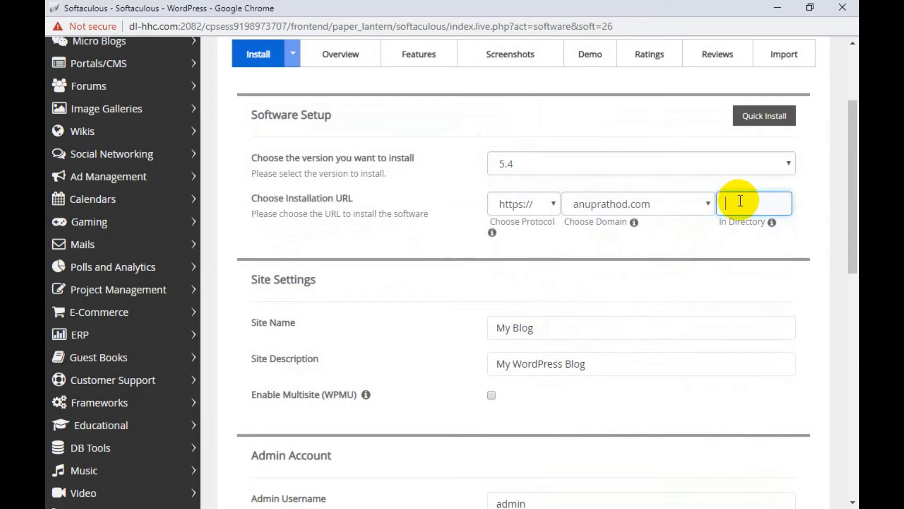
pyautogui.write('ho')
pyautogui.press('BackSpace')
pyautogui.press('BackSpace')
pyautogui.write('wp')
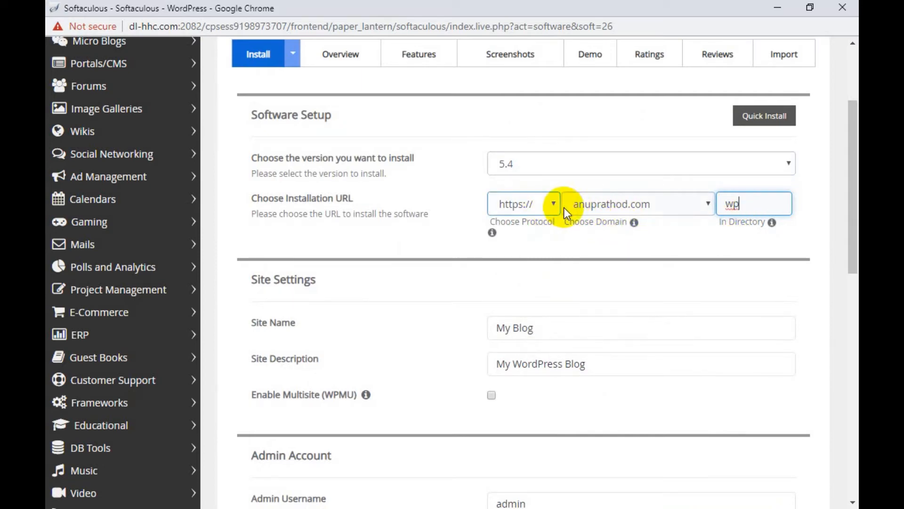
pyautogui.click(542, 205)
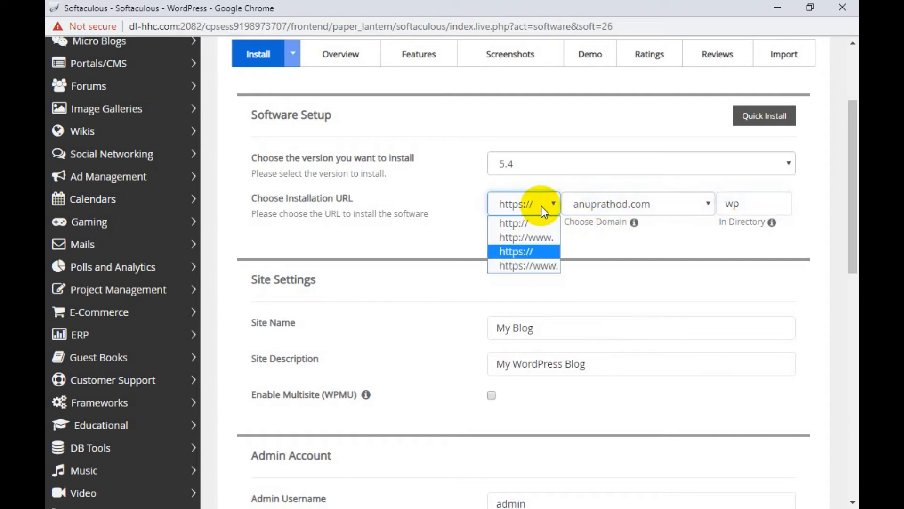
pyautogui.click(535, 224)
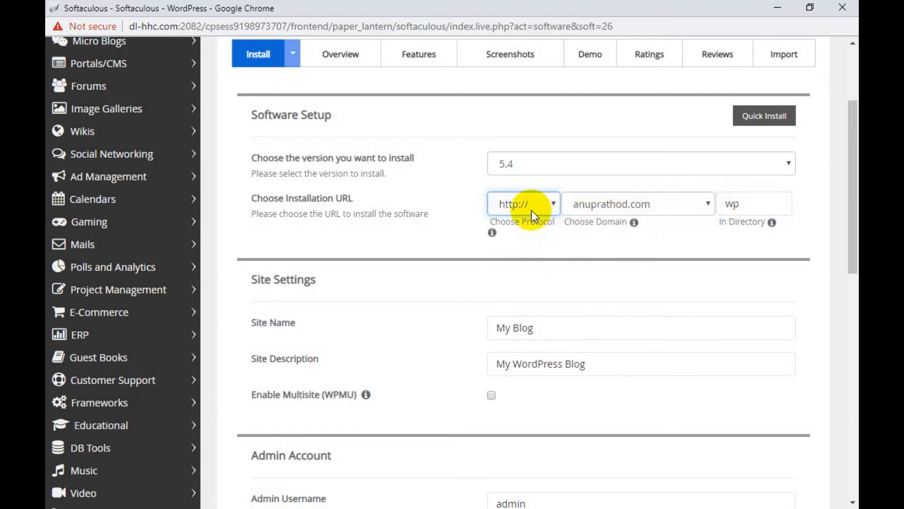
pyautogui.click(530, 210)
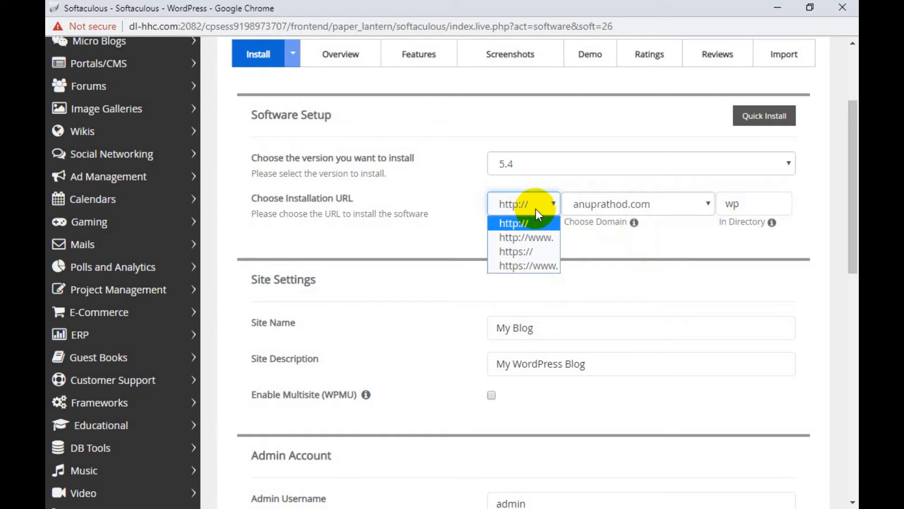
pyautogui.click(542, 253)
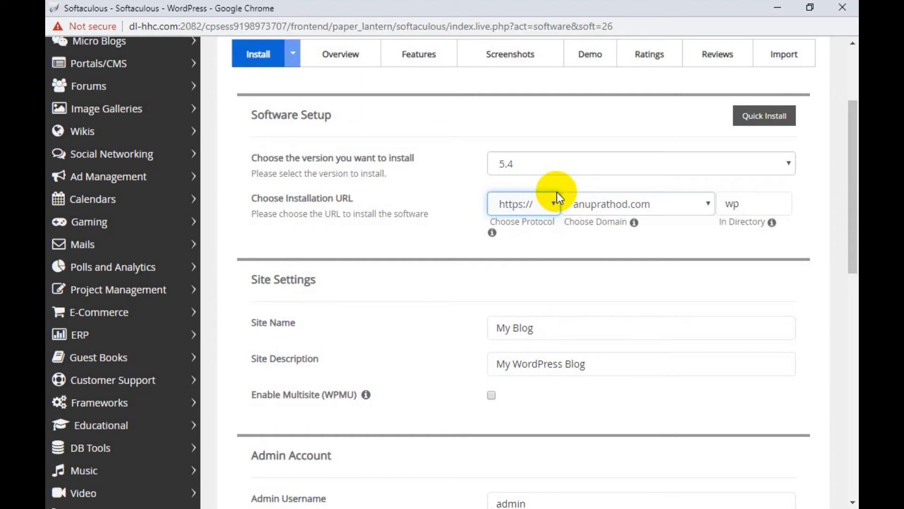
# Step: Empty the In Directory field so WordPress installs at the domain root
pyautogui.moveTo(760, 203); pyautogui.dragTo(690, 203)
pyautogui.press('BackSpace')
pyautogui.click(646, 254)
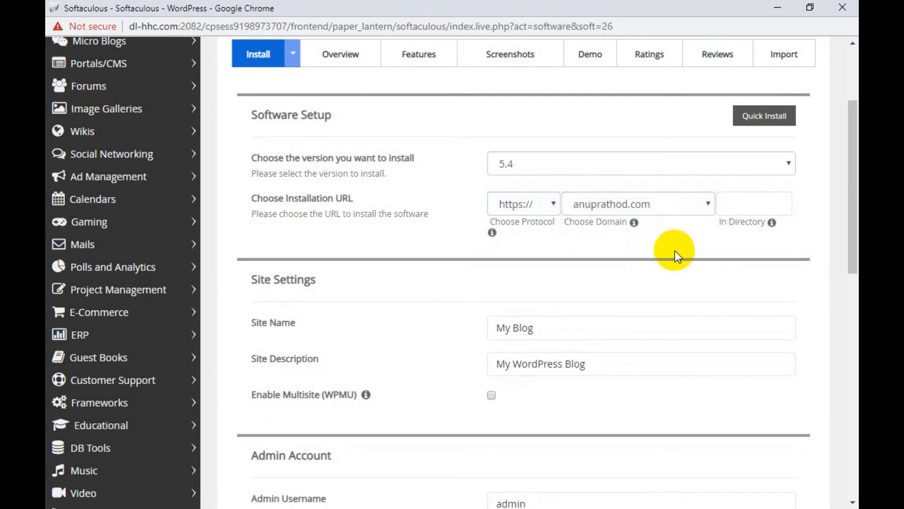
pyautogui.scroll(-3, 669, 251)
pyautogui.scroll(3, 575, 221)
# Step: Replace the default 'My Blog' site name with 'Tech Tutorials by' plus the owner's name
pyautogui.moveTo(573, 325); pyautogui.dragTo(425, 317)
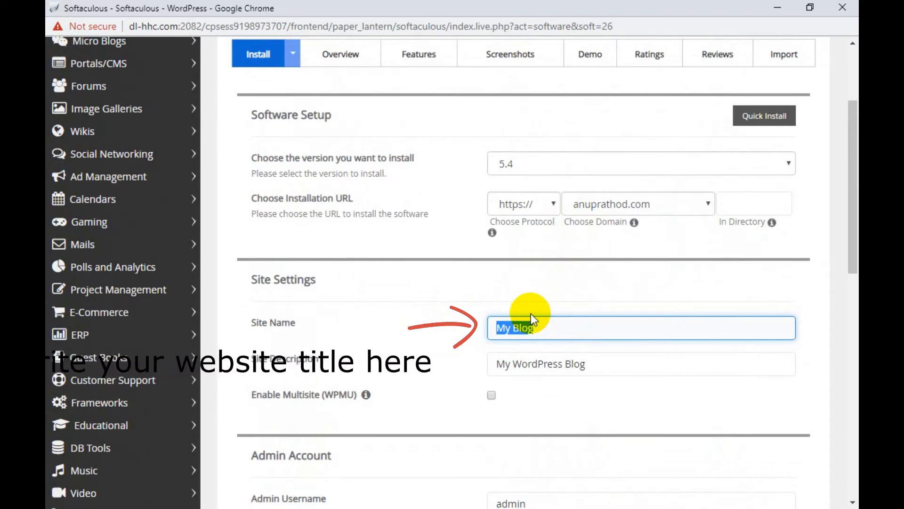
pyautogui.write('Anu')
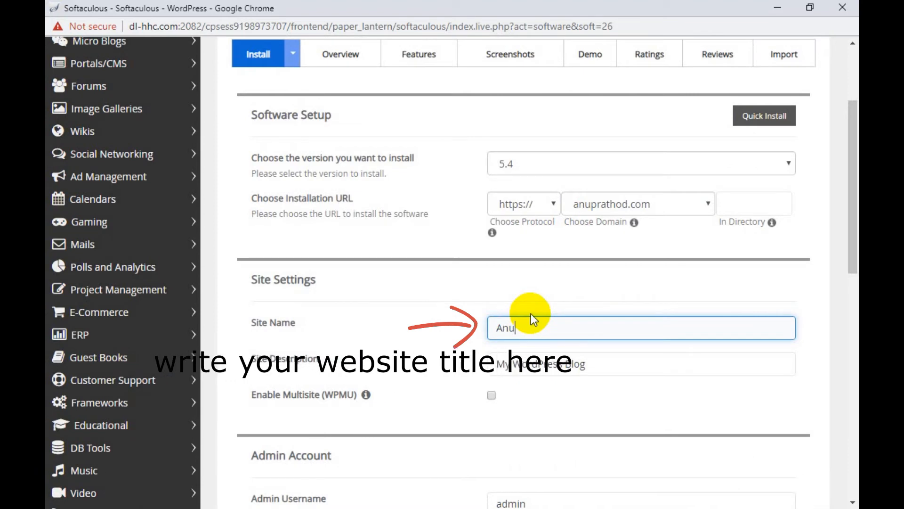
pyautogui.write('p Ra')
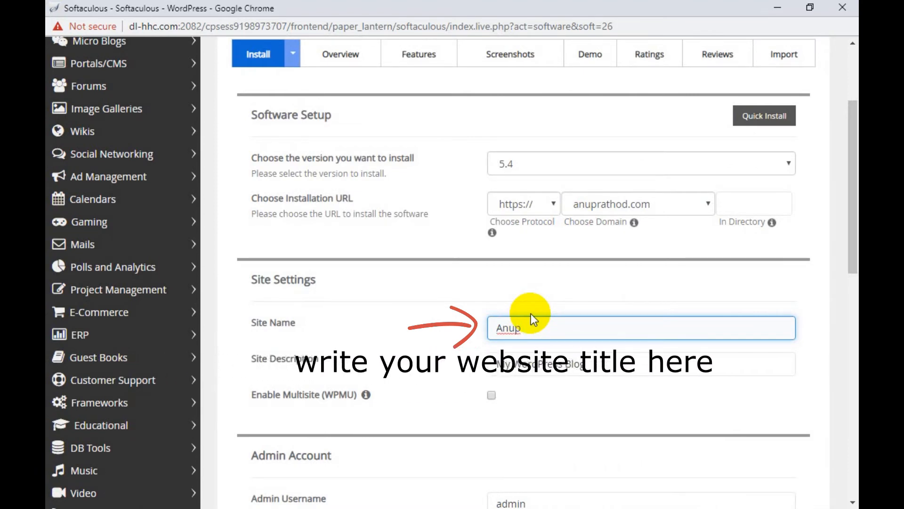
pyautogui.press('BackSpace')
pyautogui.press('BackSpace')
pyautogui.press('BackSpace')
pyautogui.press('BackSpace')
pyautogui.press('BackSpace')
pyautogui.press('BackSpace')
pyautogui.press('BackSpace')
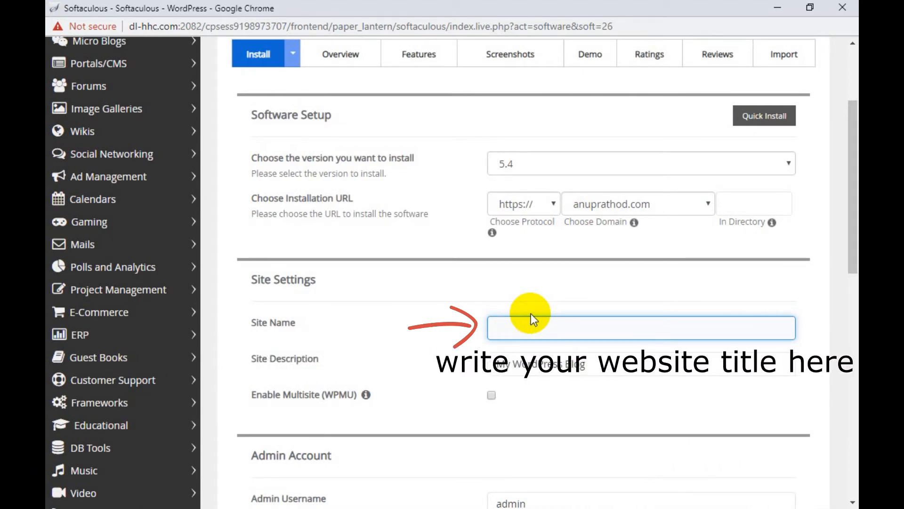
pyautogui.write('Tech ')
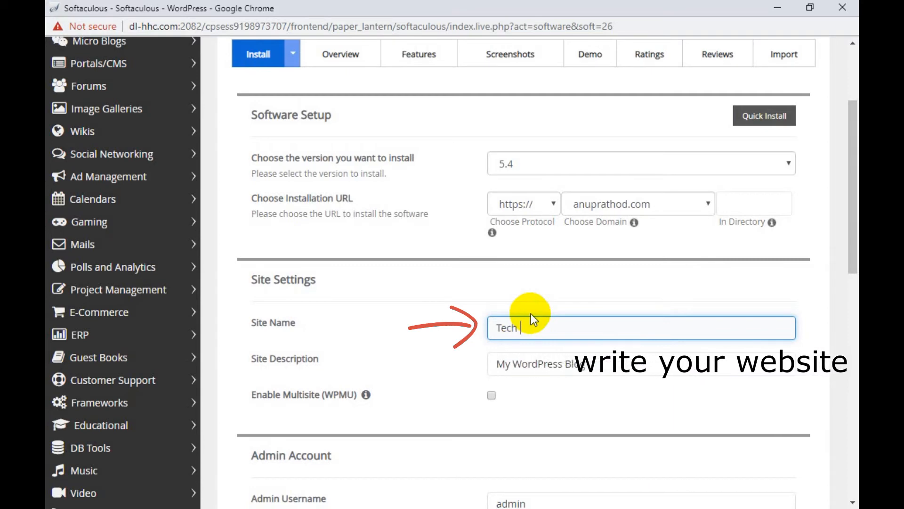
pyautogui.write('Tu')
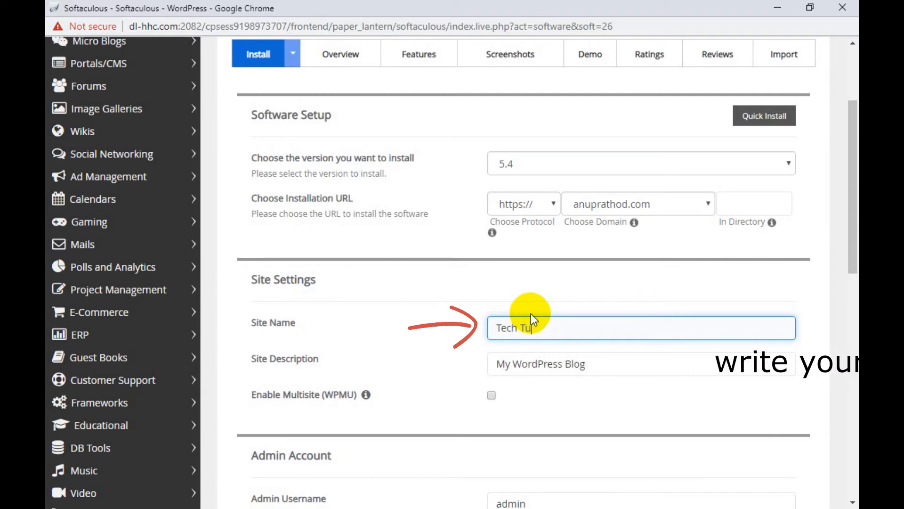
pyautogui.write('torials ')
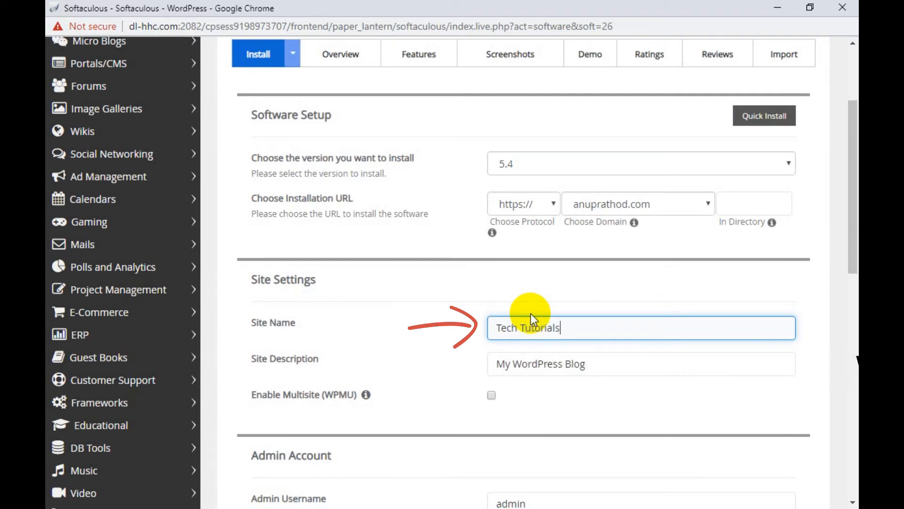
pyautogui.write('by')
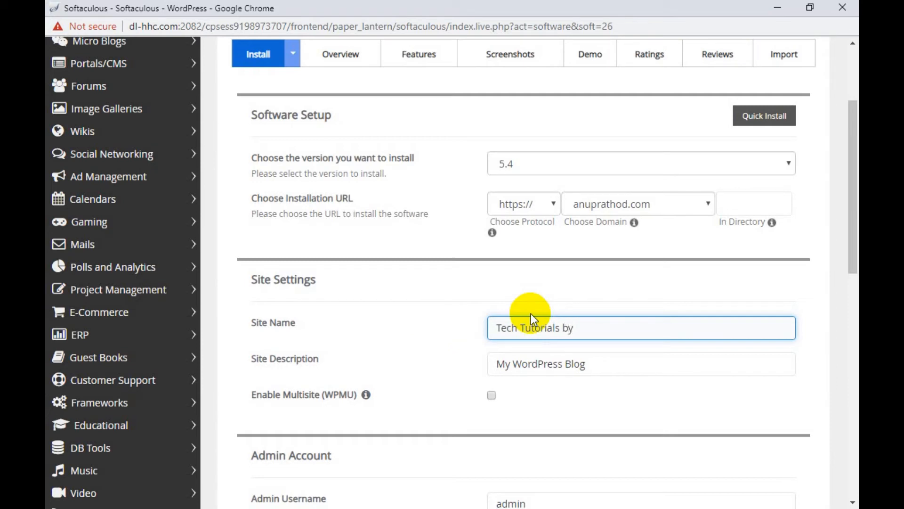
pyautogui.write(' Anup Rathod')
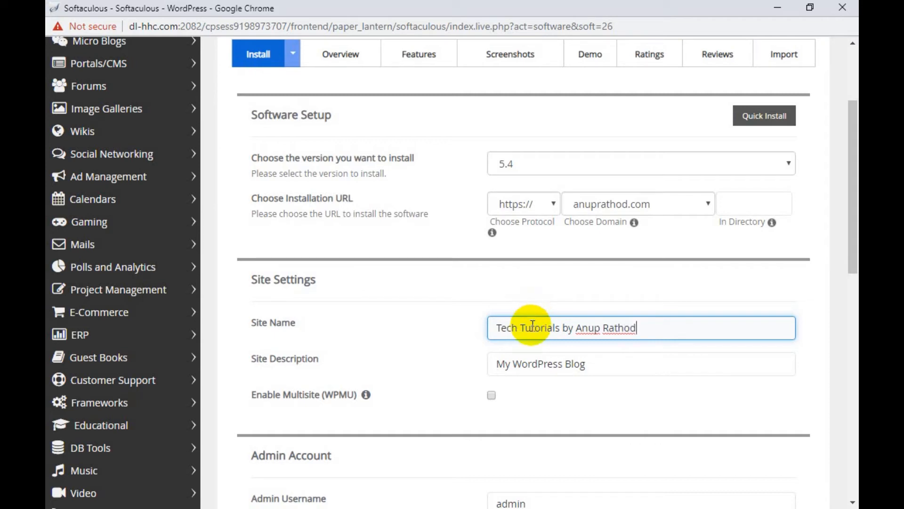
pyautogui.scroll(-1, 542, 316)
pyautogui.moveTo(587, 293); pyautogui.dragTo(477, 284)
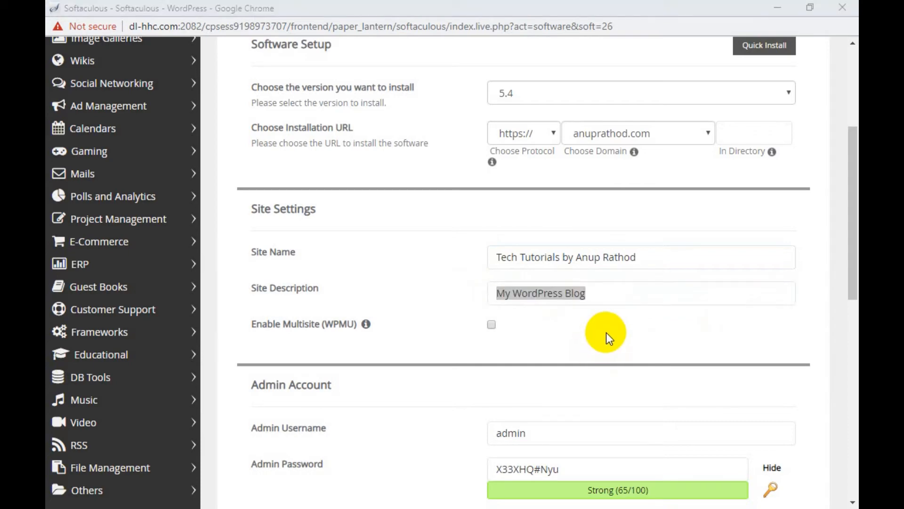
pyautogui.click(597, 291)
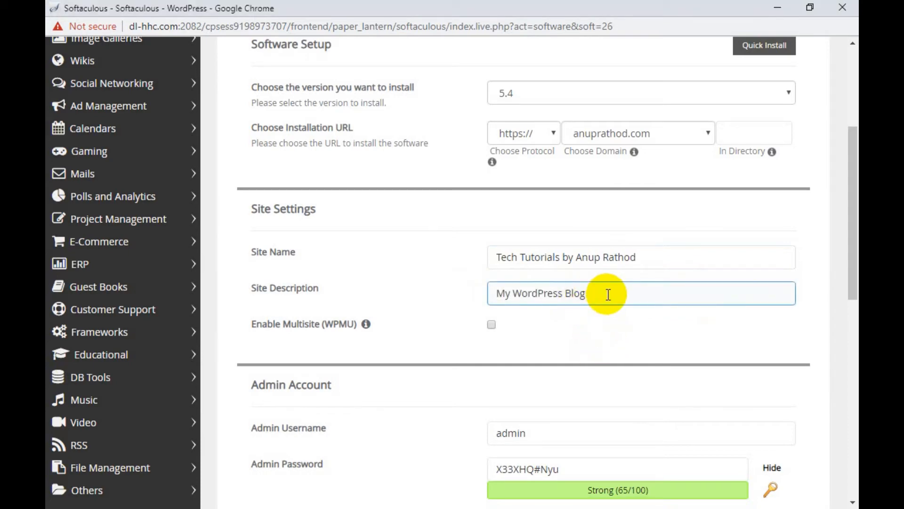
pyautogui.scroll(-5, 607, 295)
pyautogui.click(605, 316)
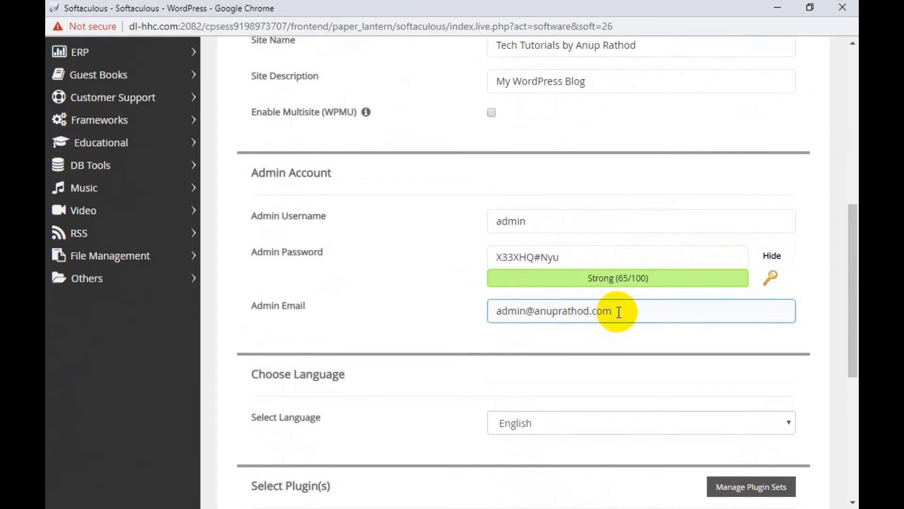
pyautogui.scroll(-2, 615, 311)
# Step: Replace the default 'admin' username with a custom one and set a new admin password
pyautogui.scroll(2, 617, 313)
pyautogui.click(533, 259)
pyautogui.click(552, 230)
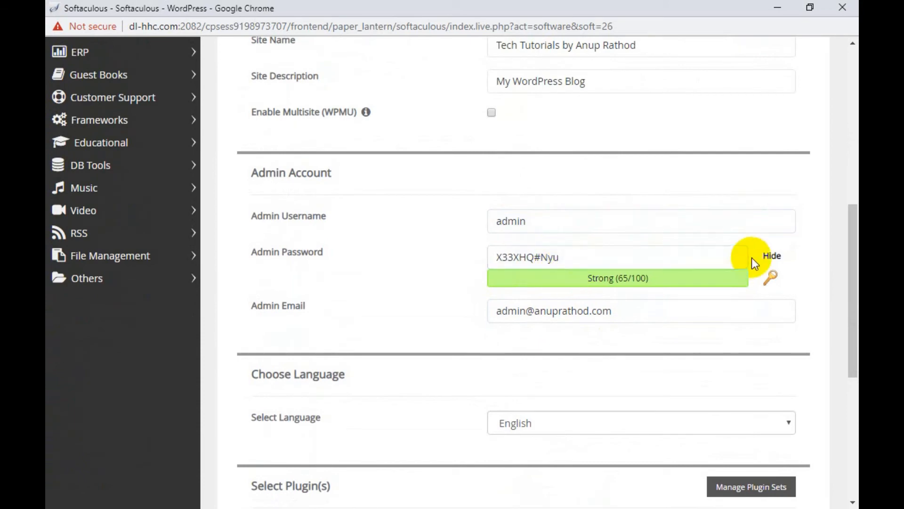
pyautogui.click(767, 256)
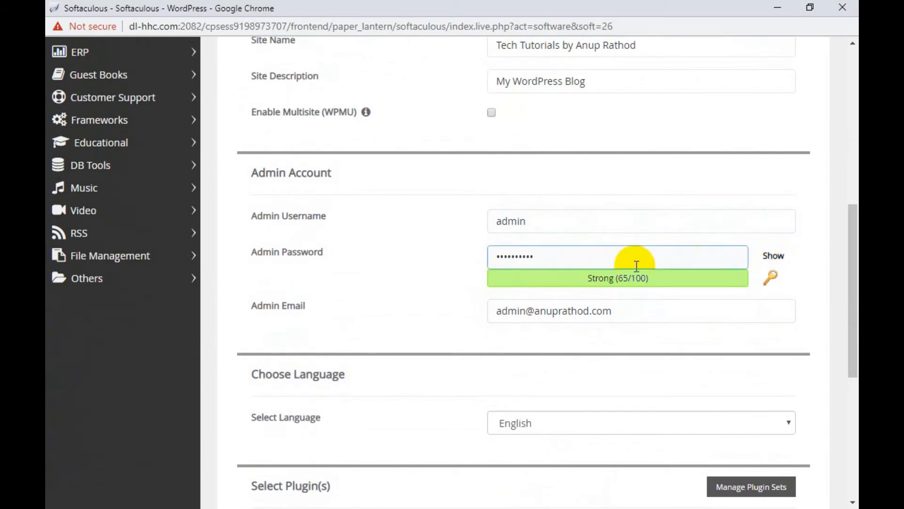
pyautogui.doubleClick(537, 223)
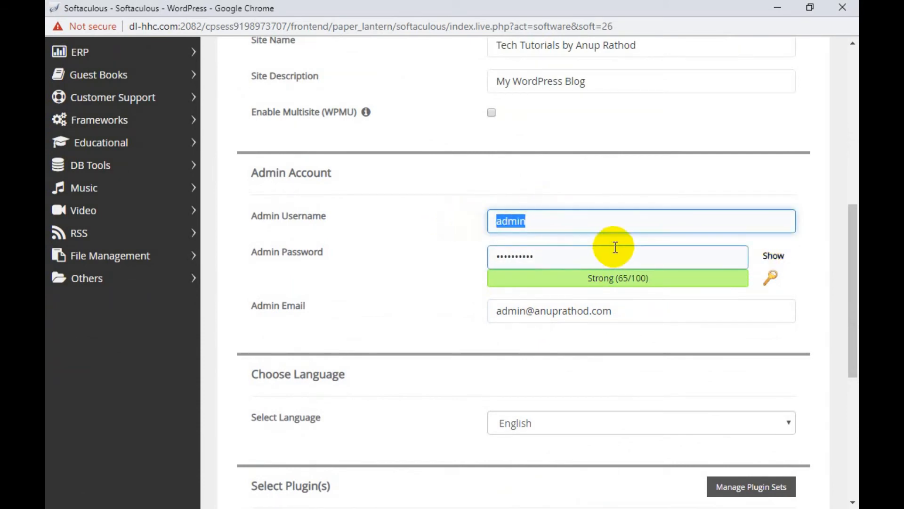
pyautogui.scroll(2, 613, 245)
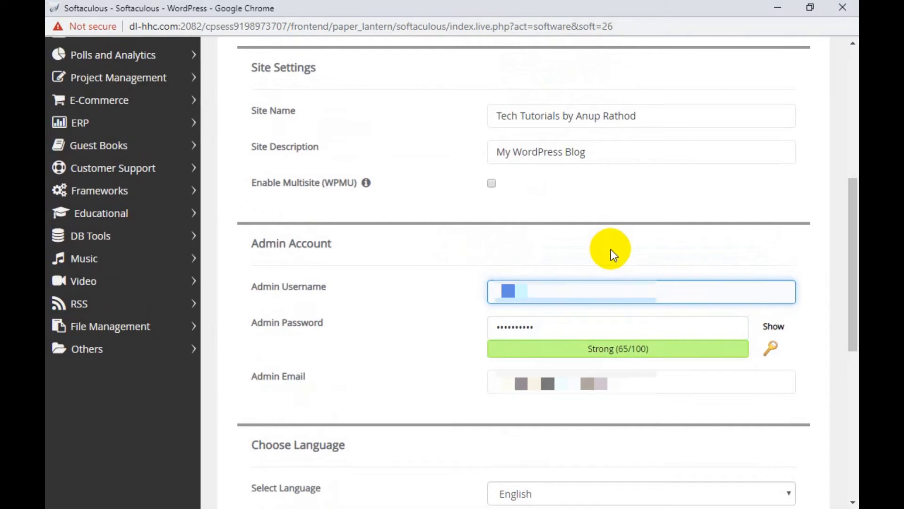
pyautogui.write('anup')
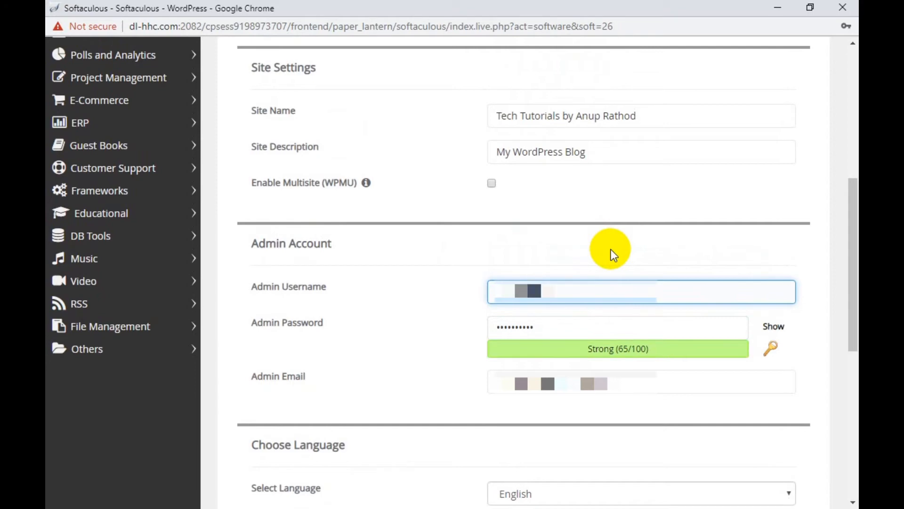
pyautogui.click(550, 326)
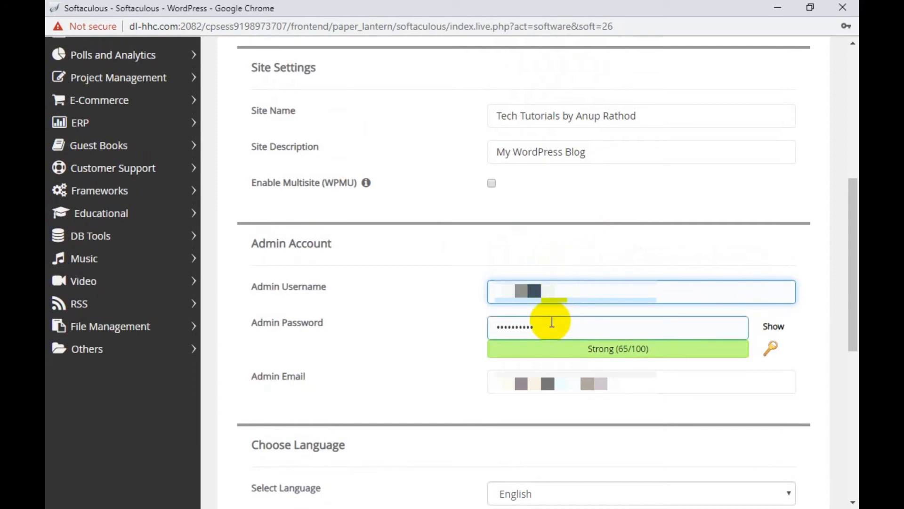
pyautogui.moveTo(552, 329); pyautogui.dragTo(481, 330)
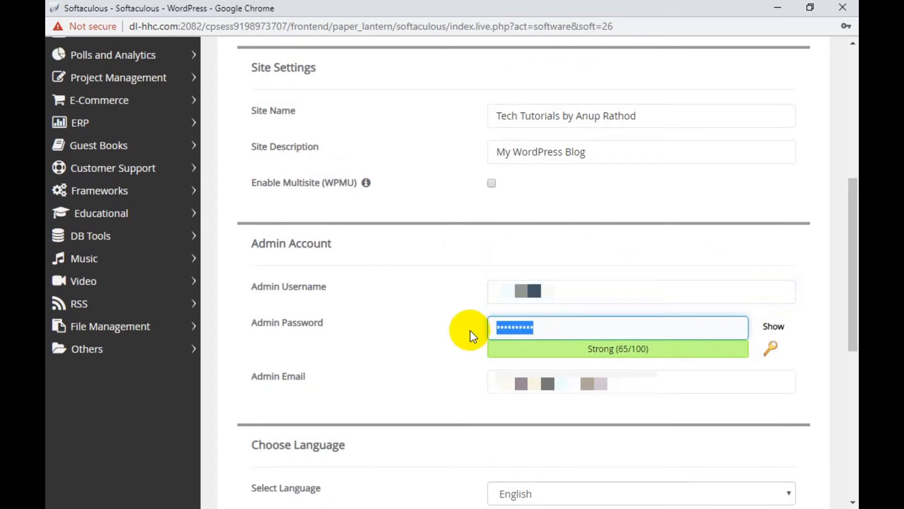
pyautogui.write('*****')
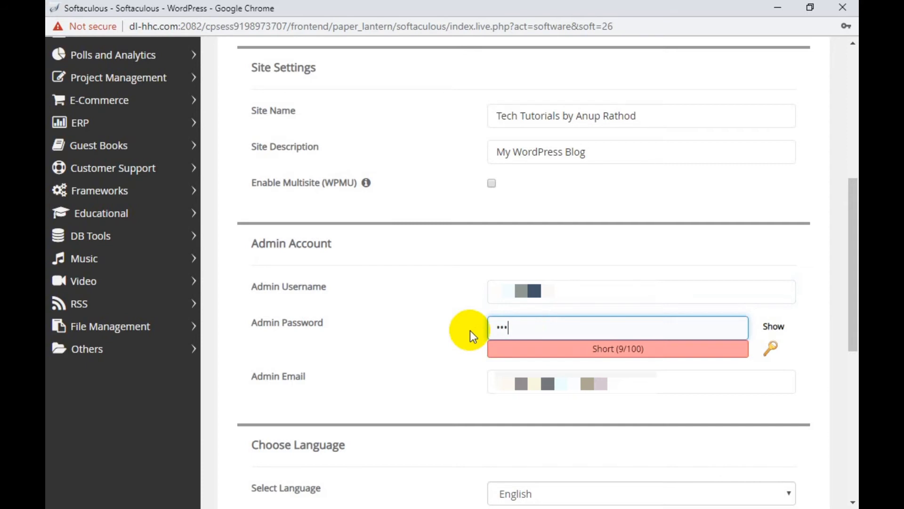
pyautogui.write('*****')
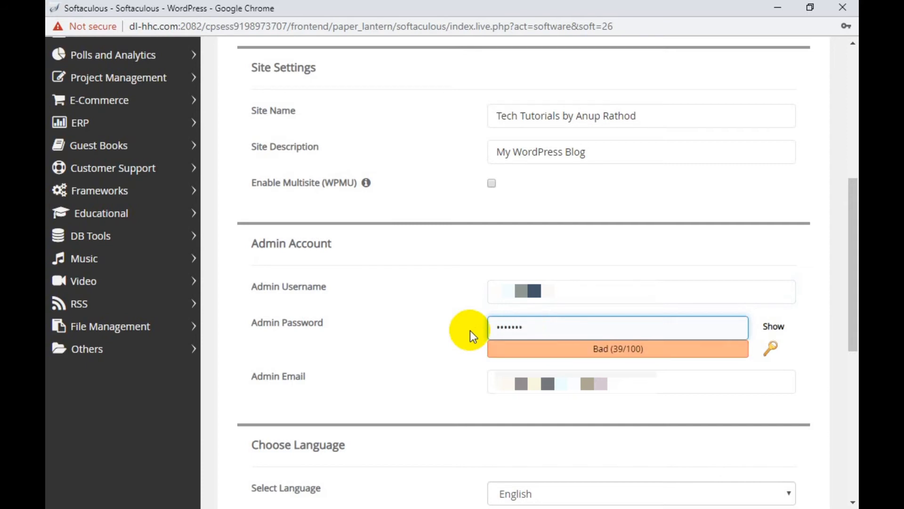
pyautogui.write('****')
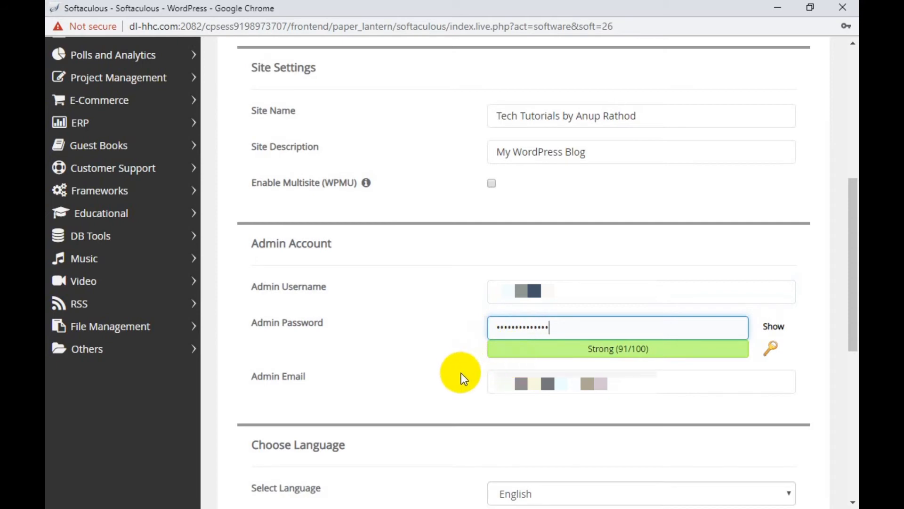
# Step: Replace the default admin e-mail with the owner's e-mail address
pyautogui.click(518, 381)
pyautogui.click(524, 381)
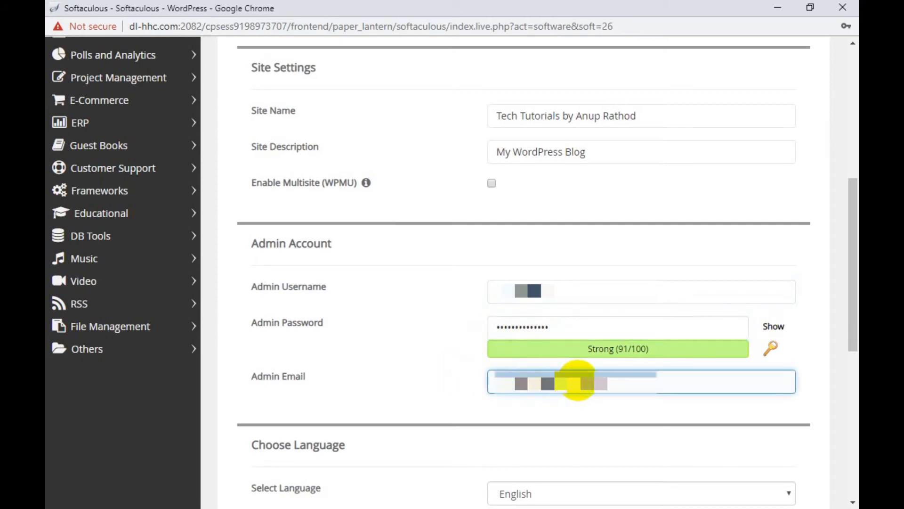
pyautogui.moveTo(620, 381); pyautogui.dragTo(486, 383)
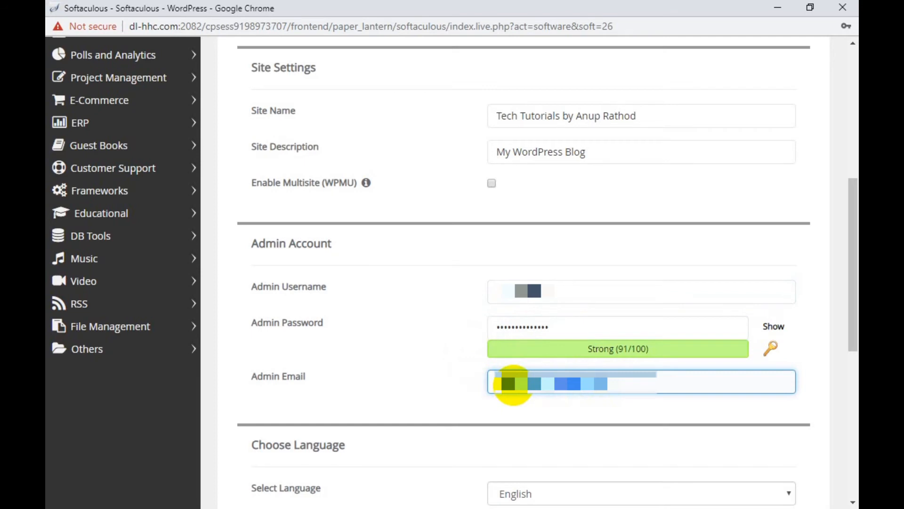
pyautogui.press('BackSpace')
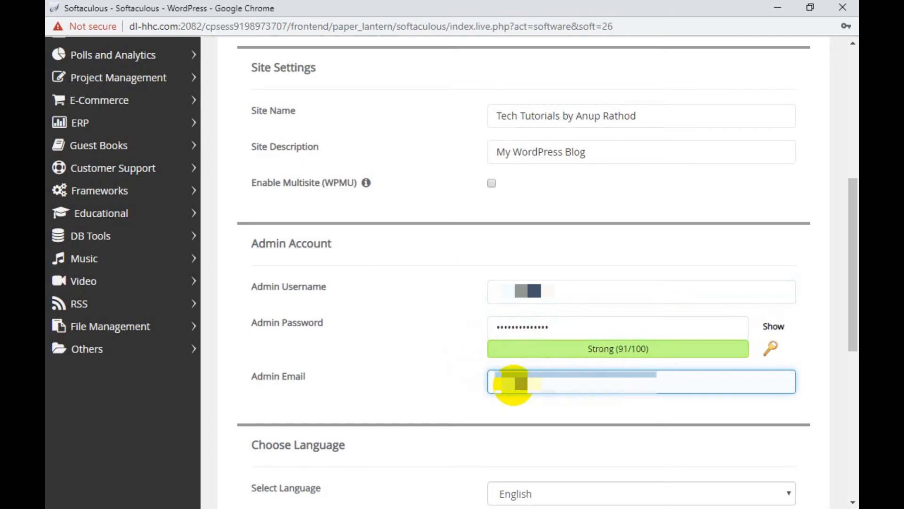
pyautogui.write('agm')
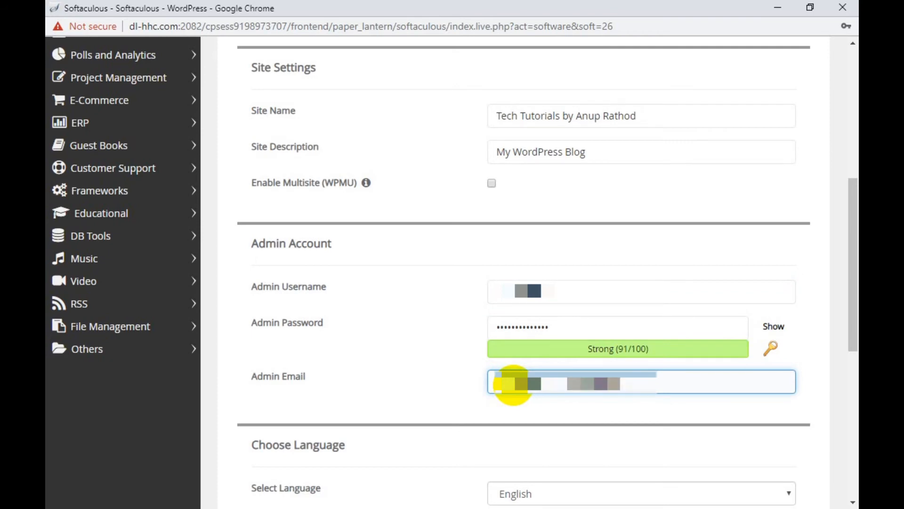
pyautogui.click(447, 359)
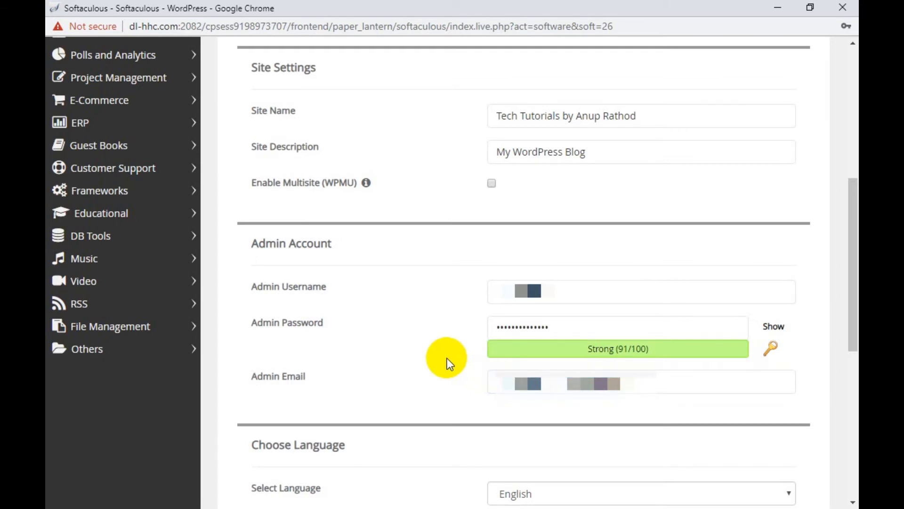
pyautogui.scroll(-6, 448, 358)
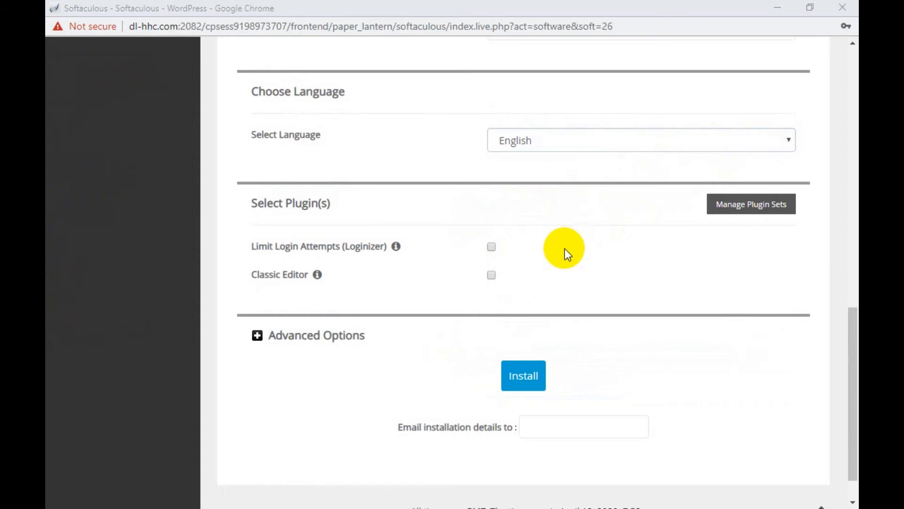
# Step: Run the WordPress installation, declining Chrome's offer to save the admin password
pyautogui.click(526, 377)
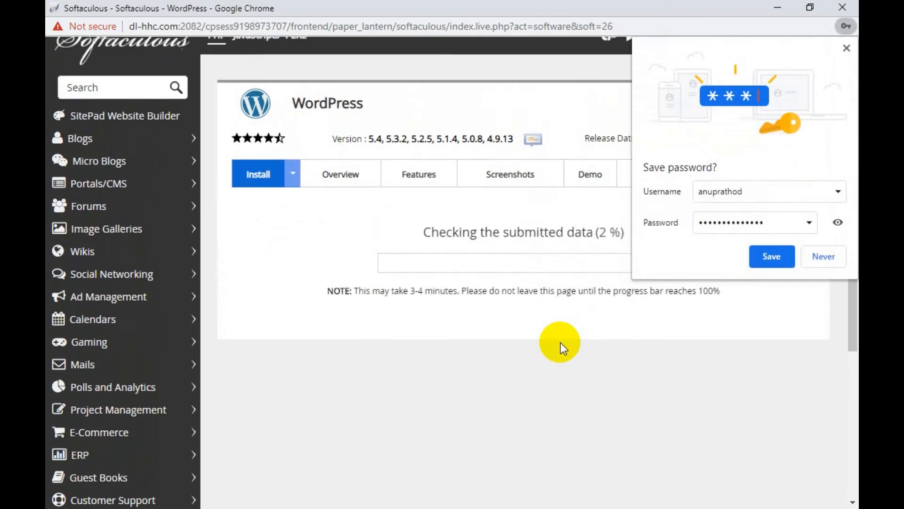
pyautogui.click(820, 256)
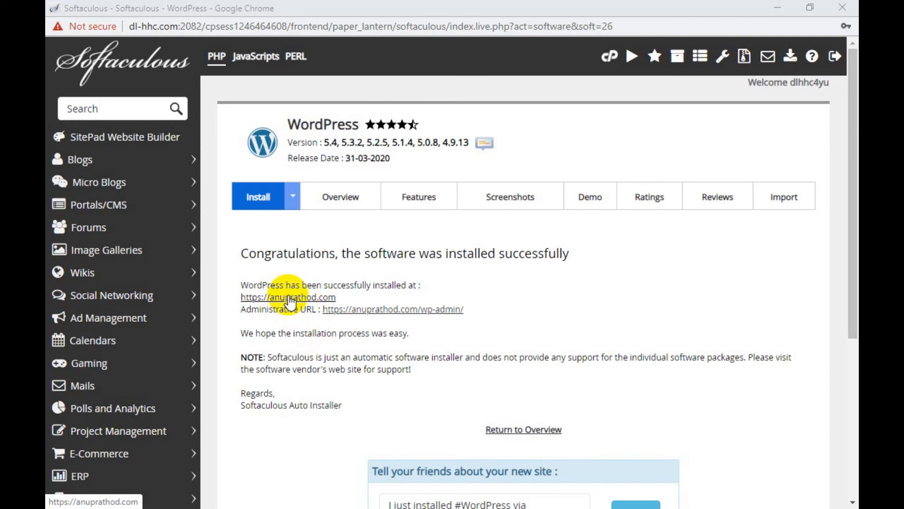
pyautogui.click(289, 297)
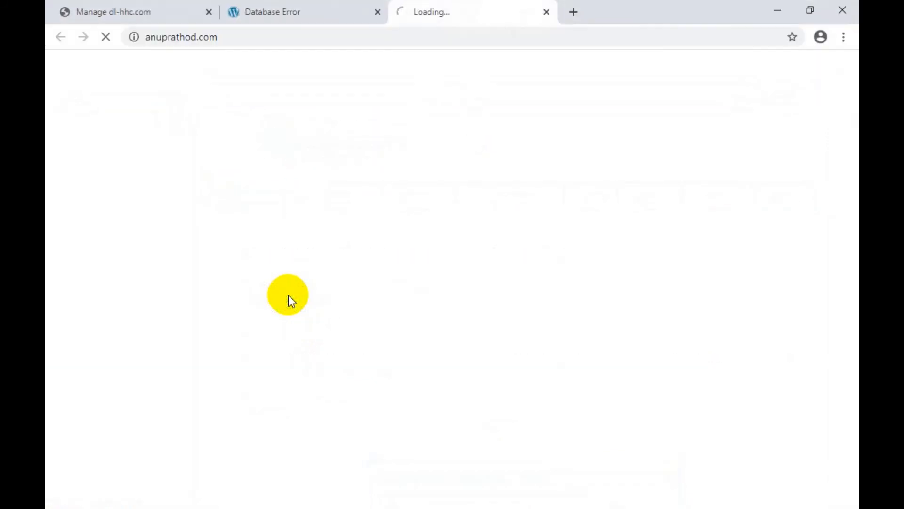
pyautogui.click(377, 9)
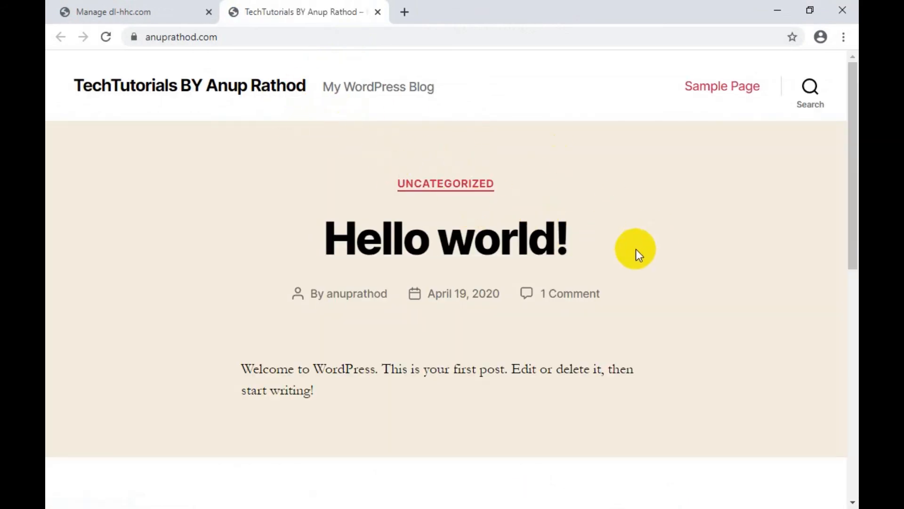
pyautogui.scroll(-10, 642, 234)
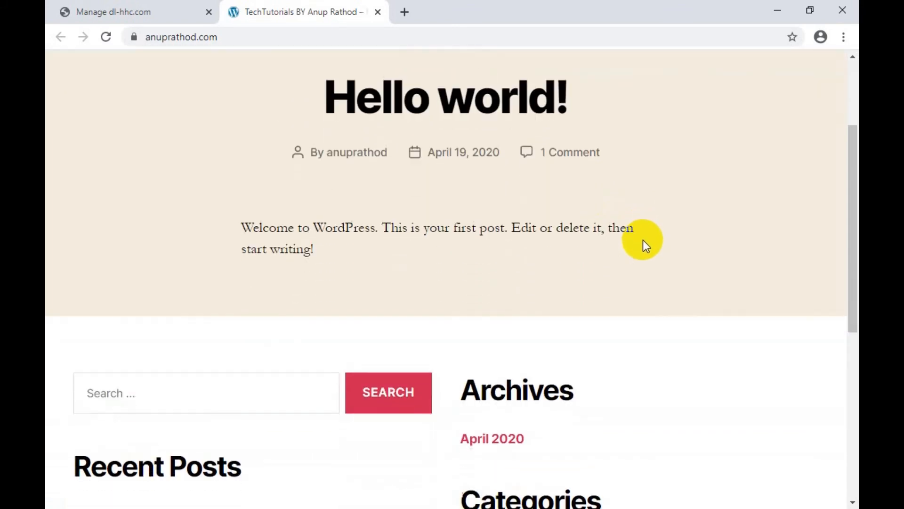
pyautogui.scroll(8, 649, 250)
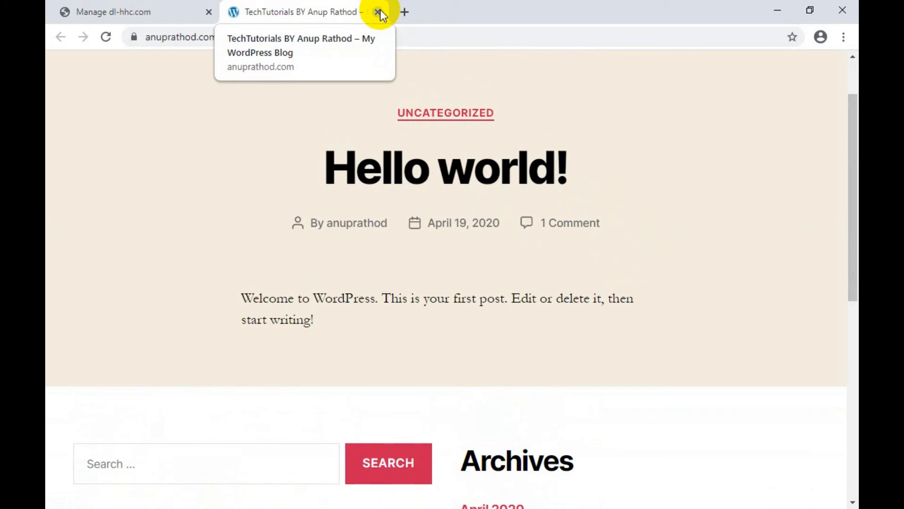
pyautogui.click(417, 482)
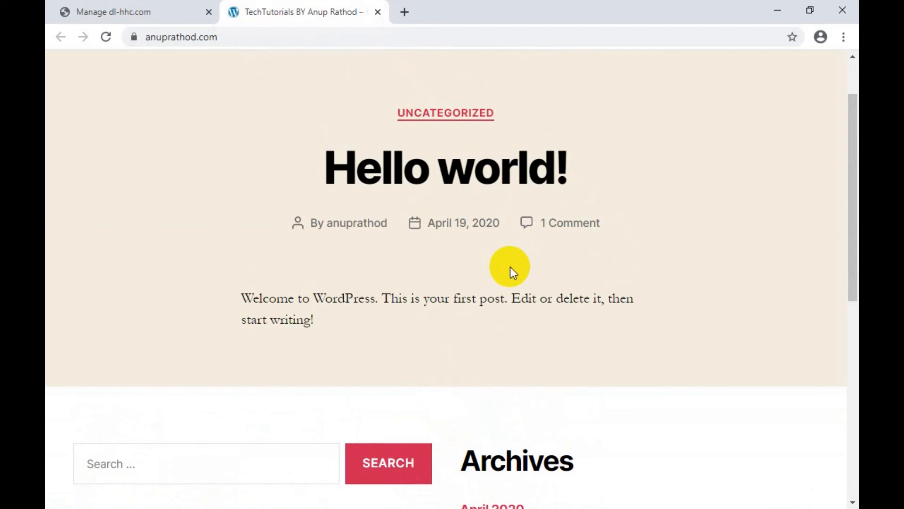
pyautogui.hotkey('alt', 'Tab')
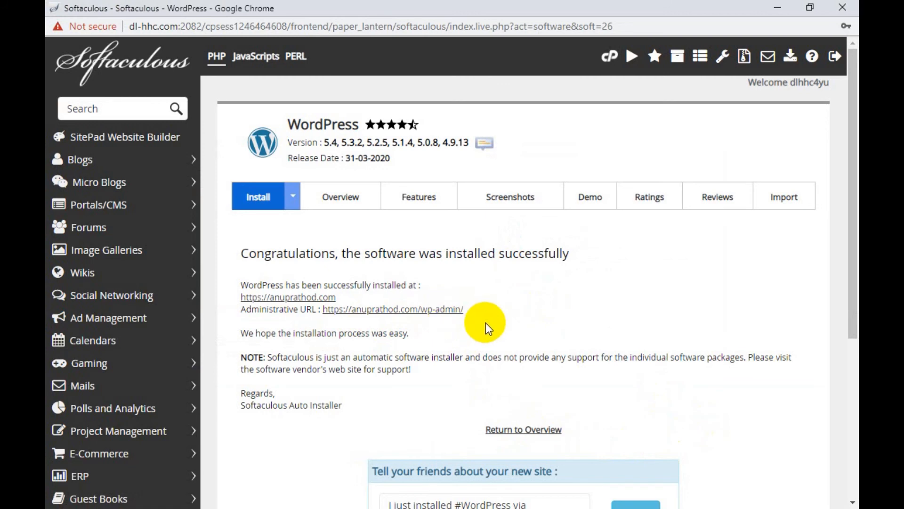
pyautogui.hotkey('alt', 'Tab')
# Step: Append wp-admin to the site URL to load the anuprathod.com login page
pyautogui.click(358, 38)
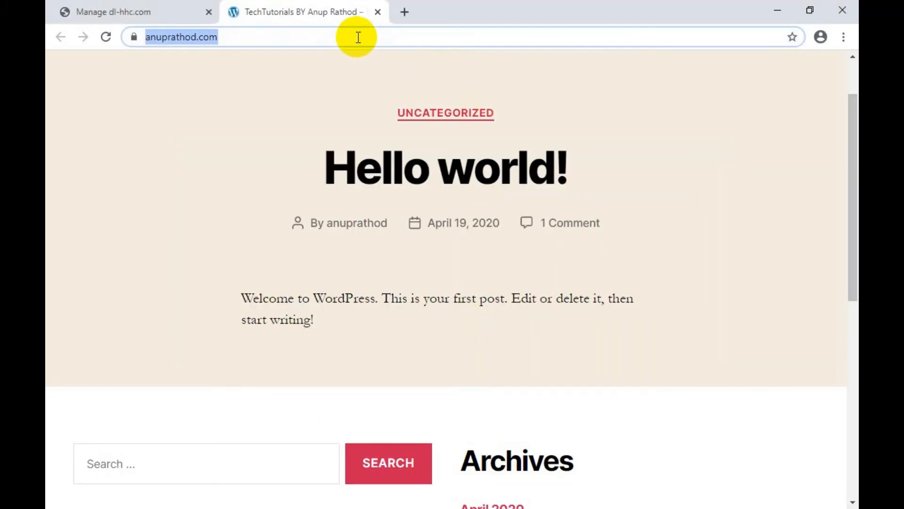
pyautogui.click(358, 37)
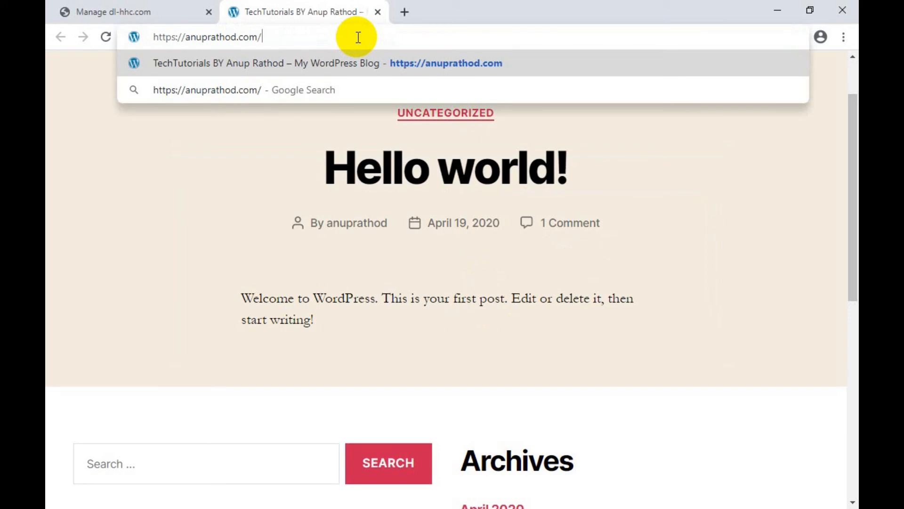
pyautogui.write('wp')
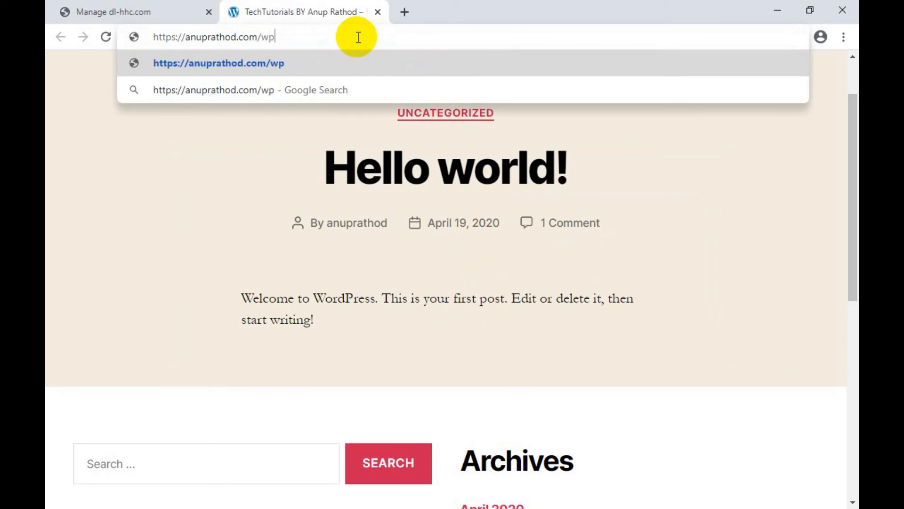
pyautogui.write('-admin')
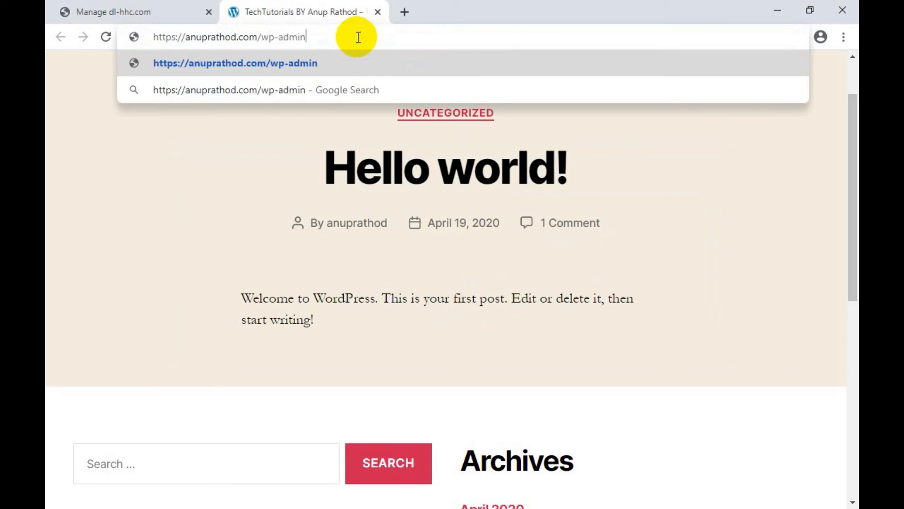
pyautogui.press('Return')
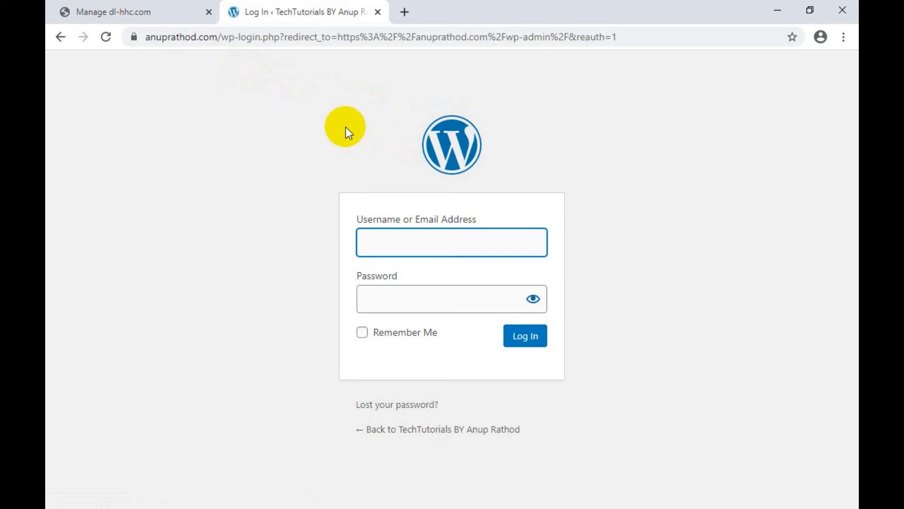
pyautogui.click(135, 38)
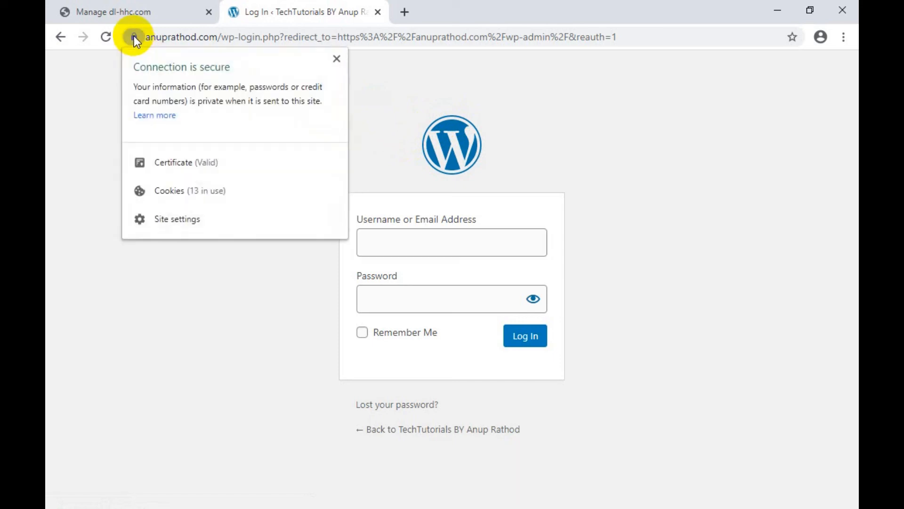
pyautogui.click(206, 161)
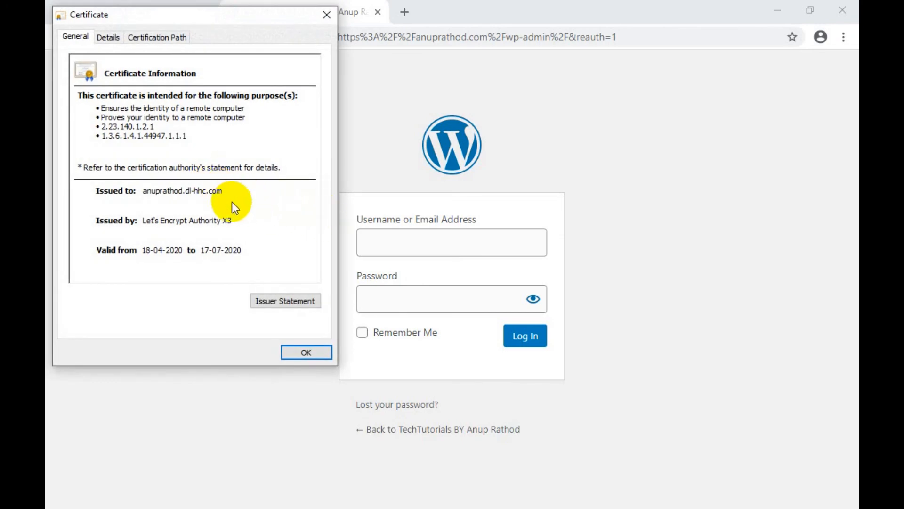
pyautogui.click(194, 219)
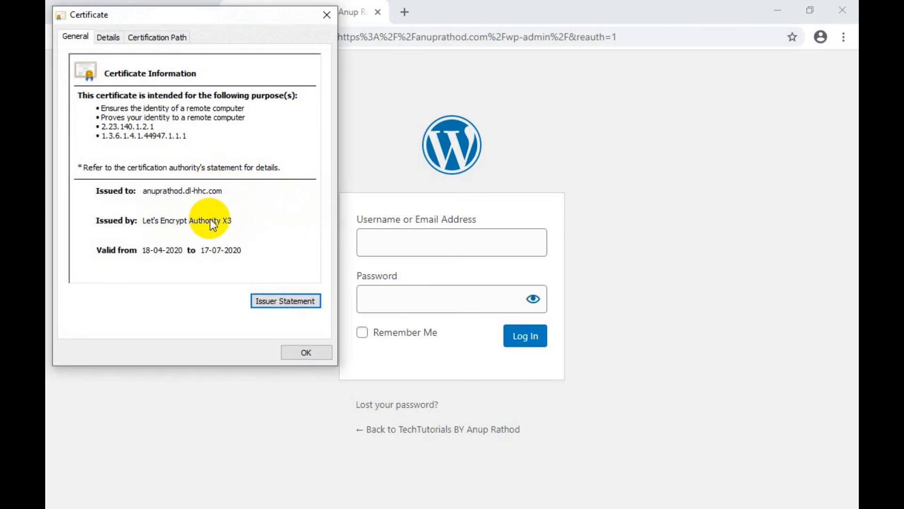
pyautogui.click(297, 351)
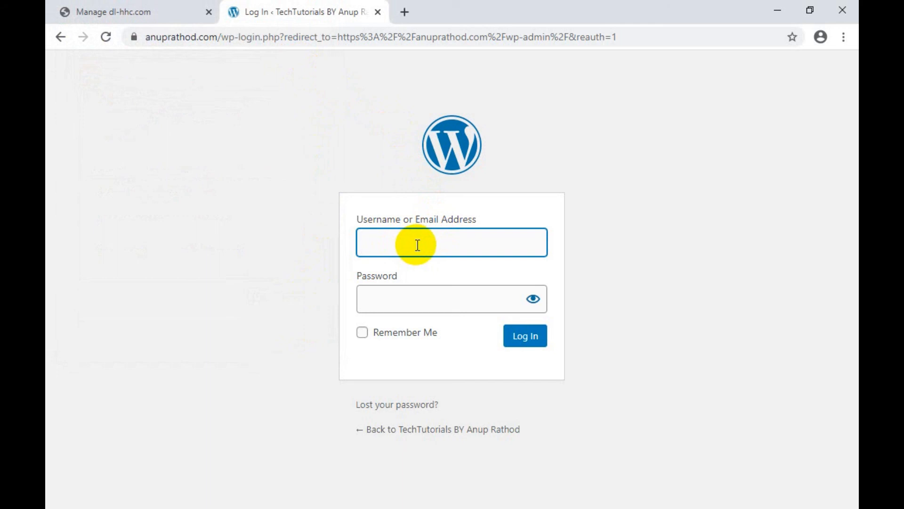
# Step: Log in with the admin username and password, then dismiss the two Windows notifications
pyautogui.write('anuprathod')
pyautogui.click(429, 292)
pyautogui.write('••')
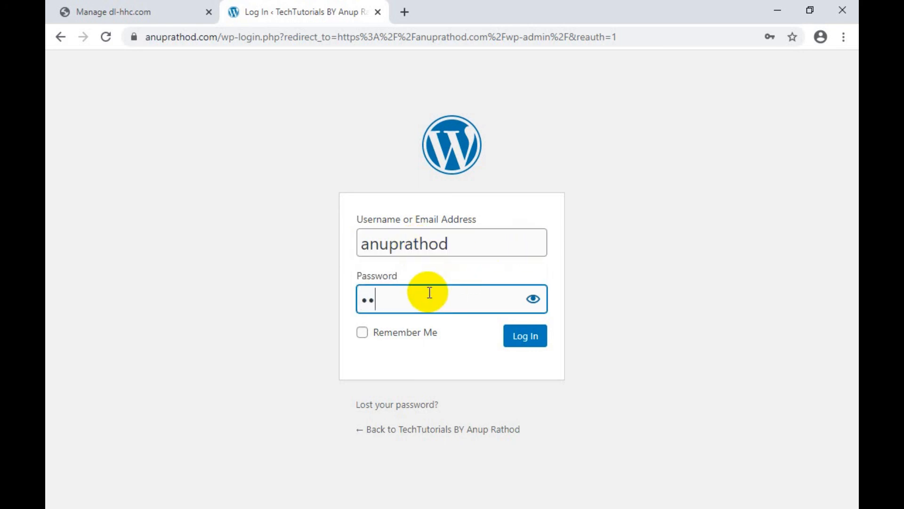
pyautogui.press('BackSpace')
pyautogui.write('•••••••••••••')
pyautogui.press('Return')
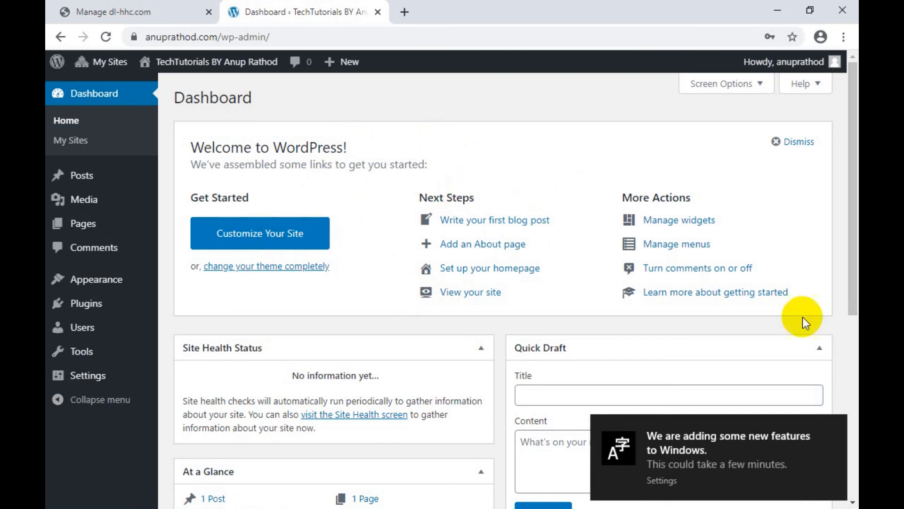
pyautogui.click(841, 427)
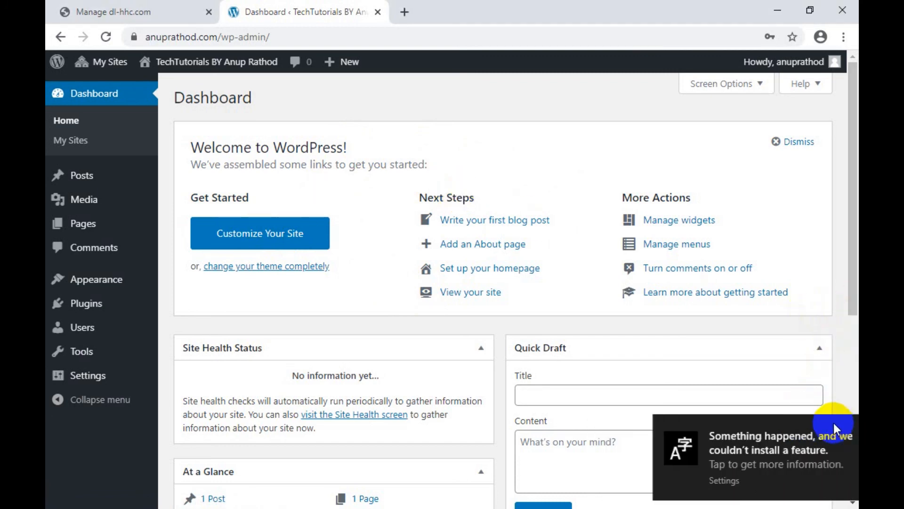
pyautogui.click(840, 423)
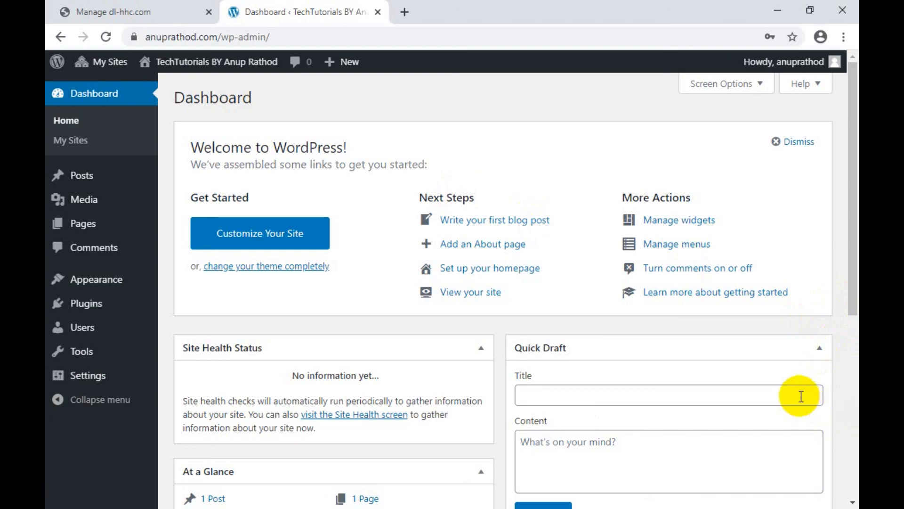